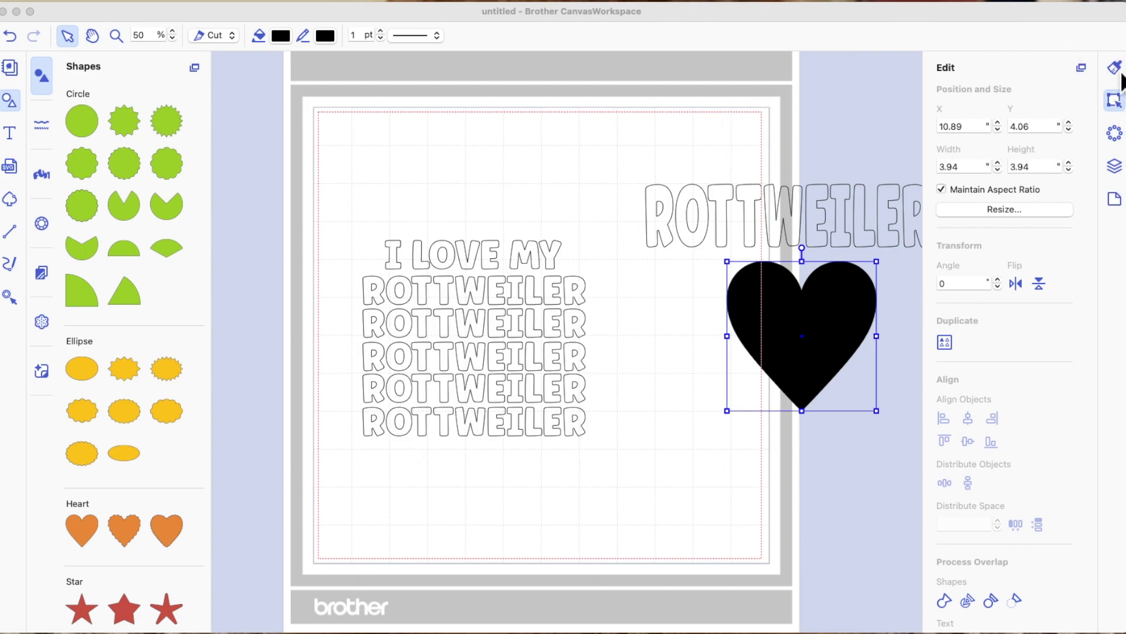
Review the Edit tools for sizing, transforming and aligning objects, down to the Process Overlap options.
click(1118, 101)
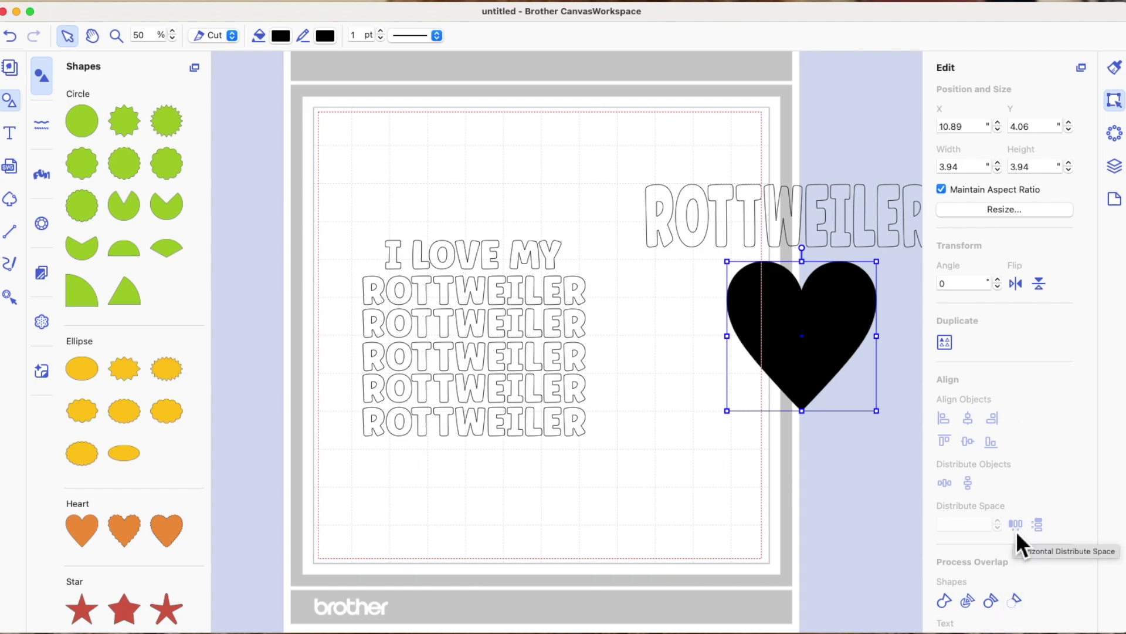
scroll(1017, 530, down, 3)
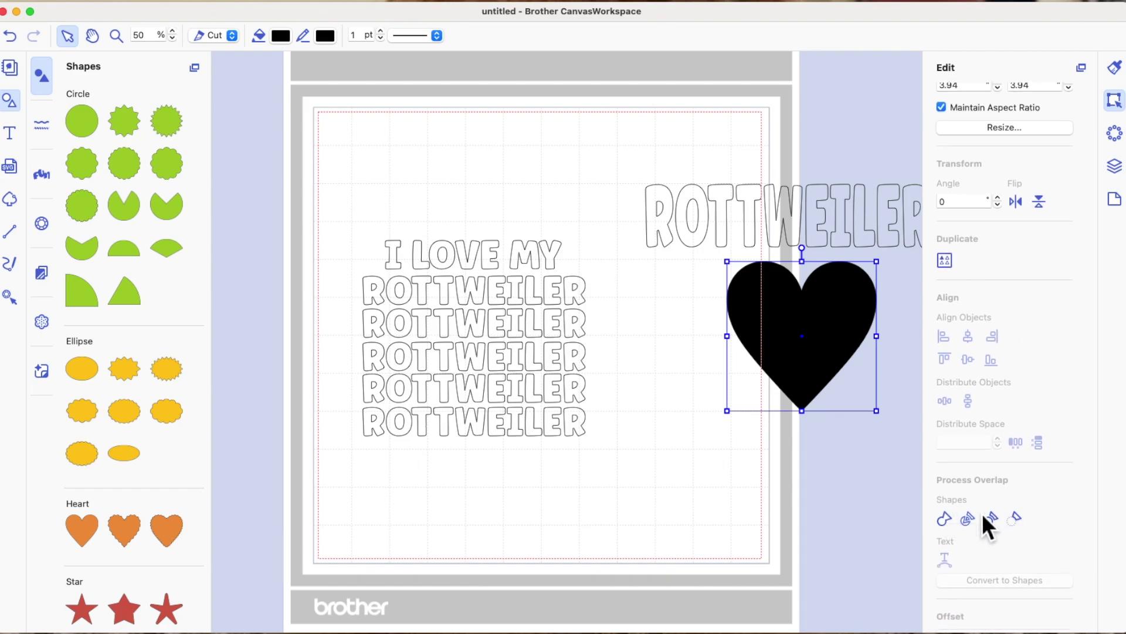
scroll(983, 512, up, 3)
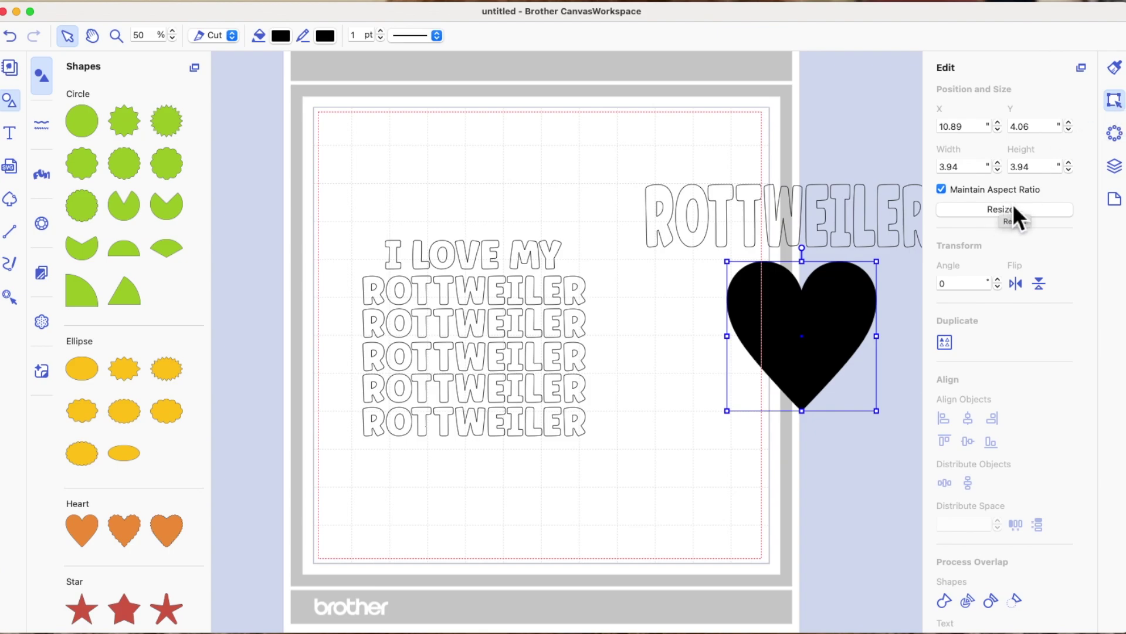
scroll(1012, 203, down, 6)
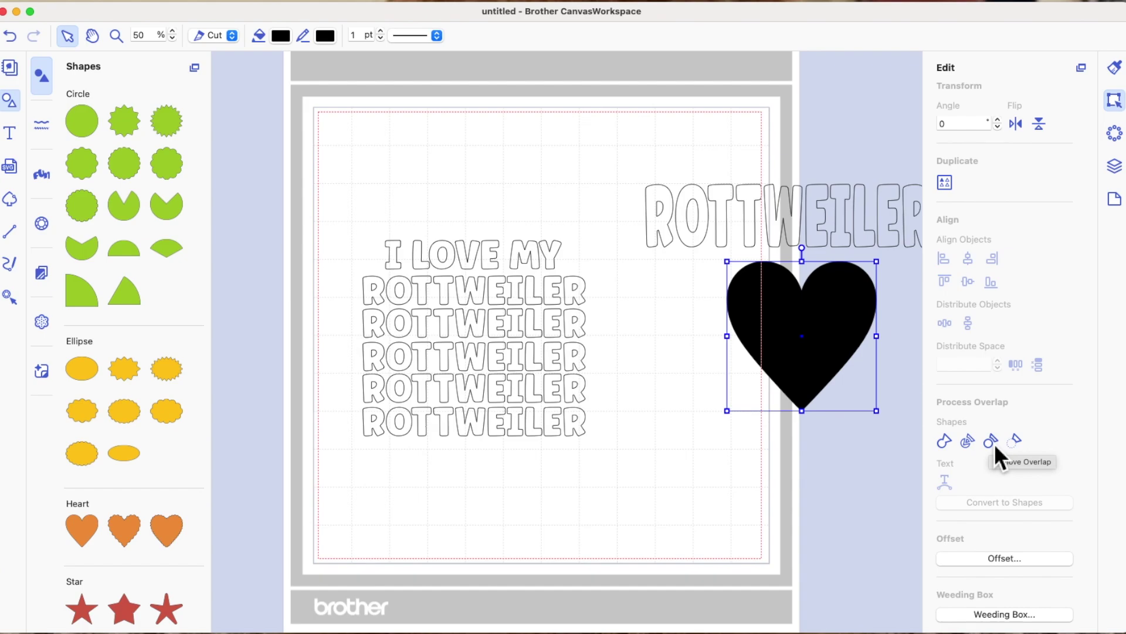
Select the I LOVE MY and ROTTWEILER lines individually and as a group to check that each line is a separate object.
click(551, 266)
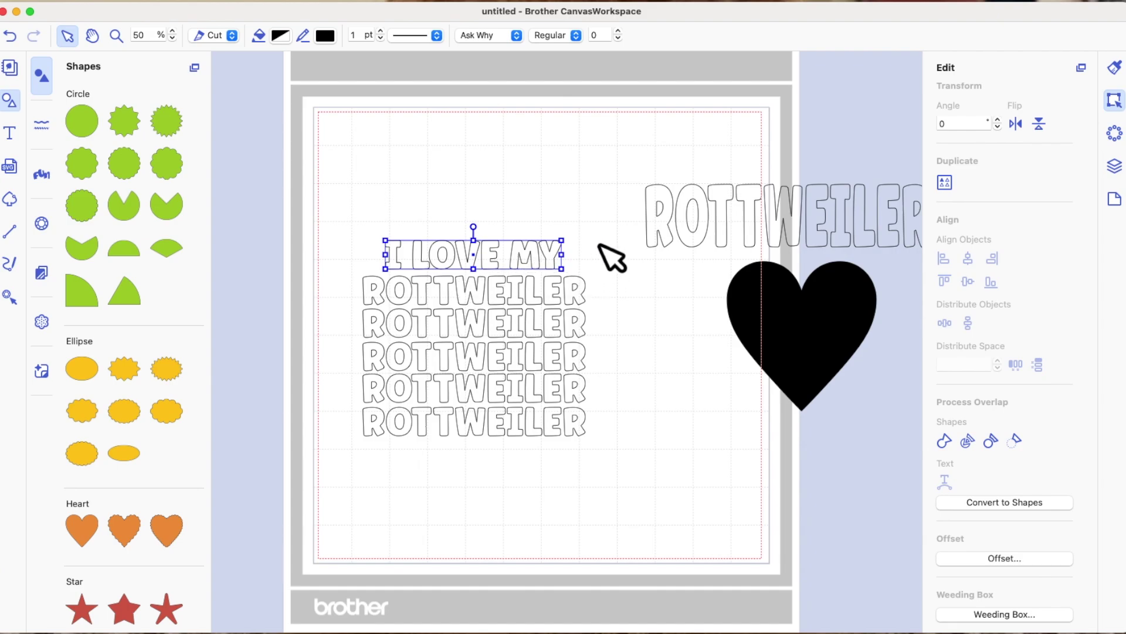
click(582, 304)
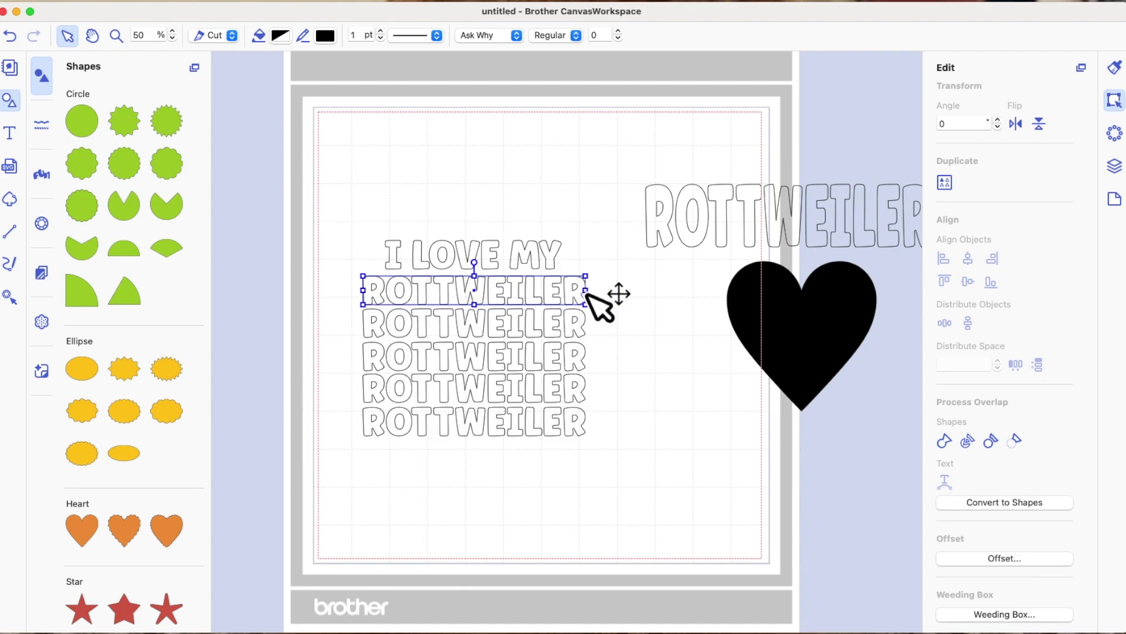
click(648, 430)
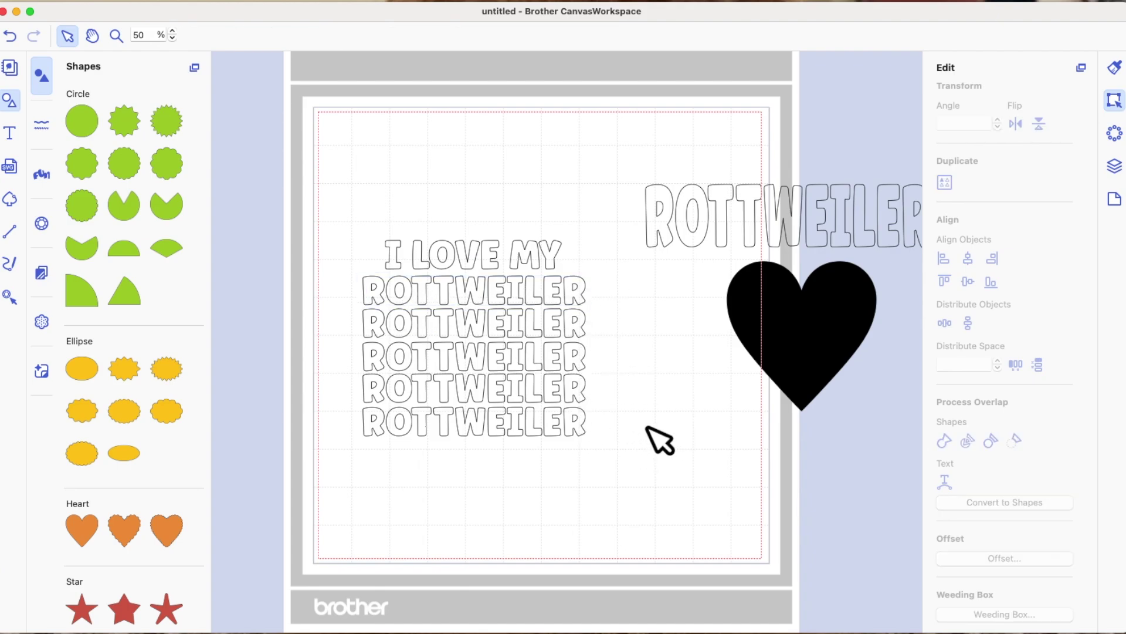
click(578, 433)
click(581, 385)
click(581, 358)
click(573, 322)
click(549, 277)
click(542, 258)
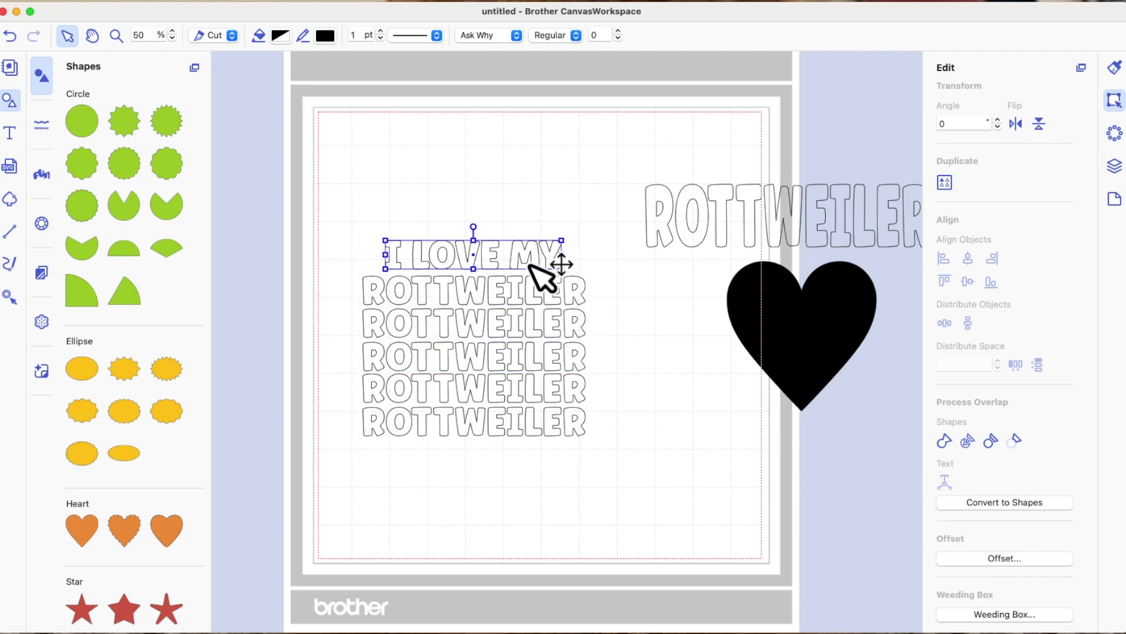
click(402, 449)
drag(344, 274, 630, 461)
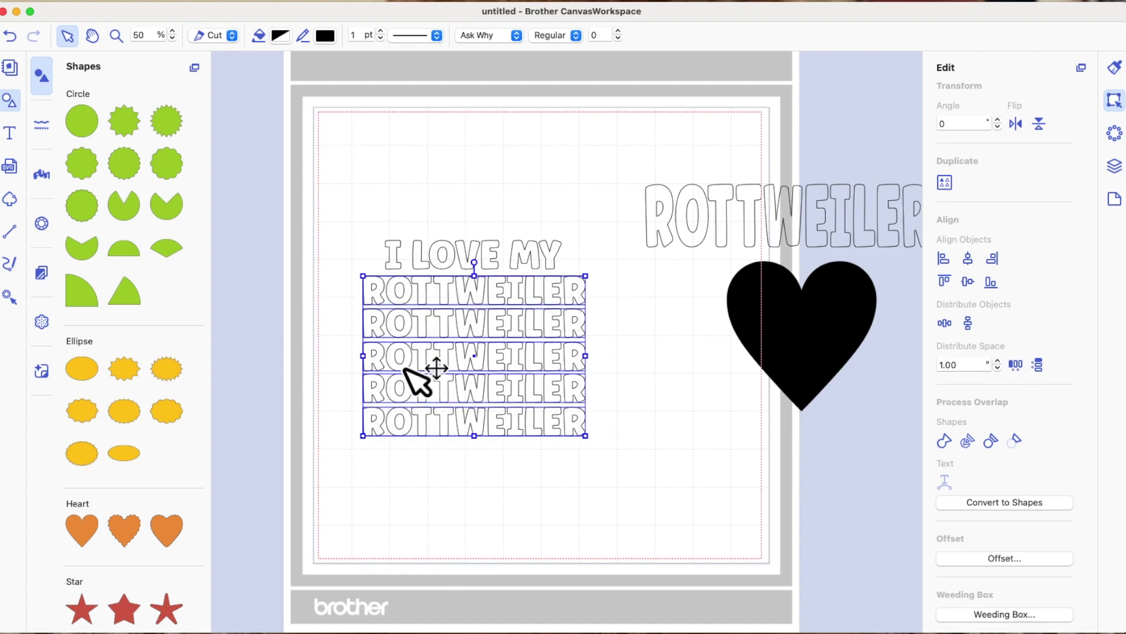
click(622, 477)
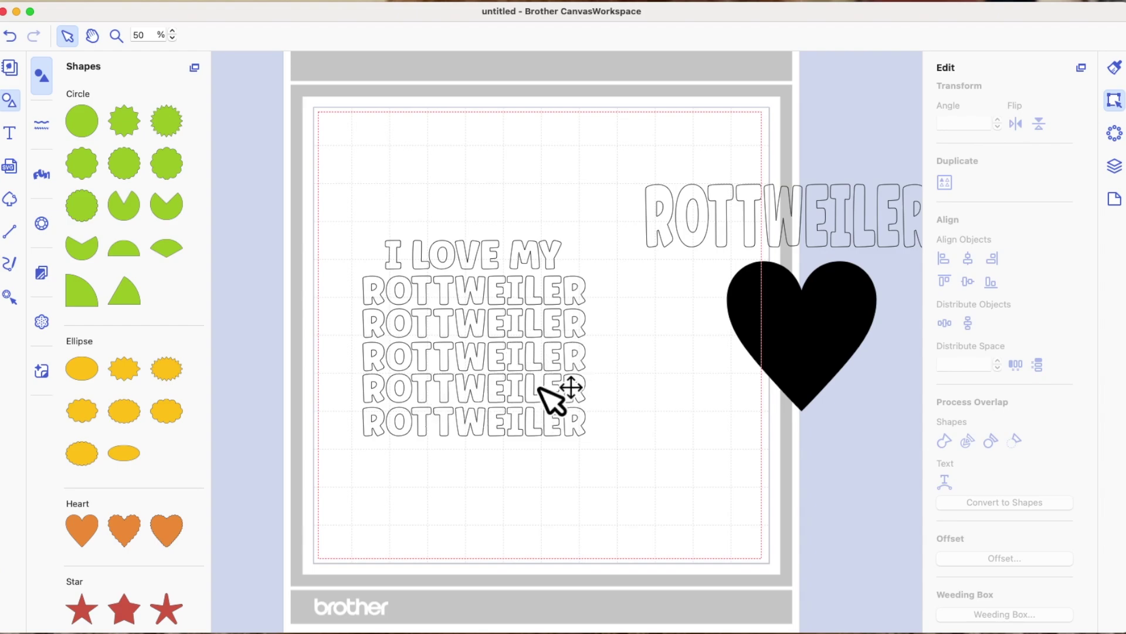
click(582, 402)
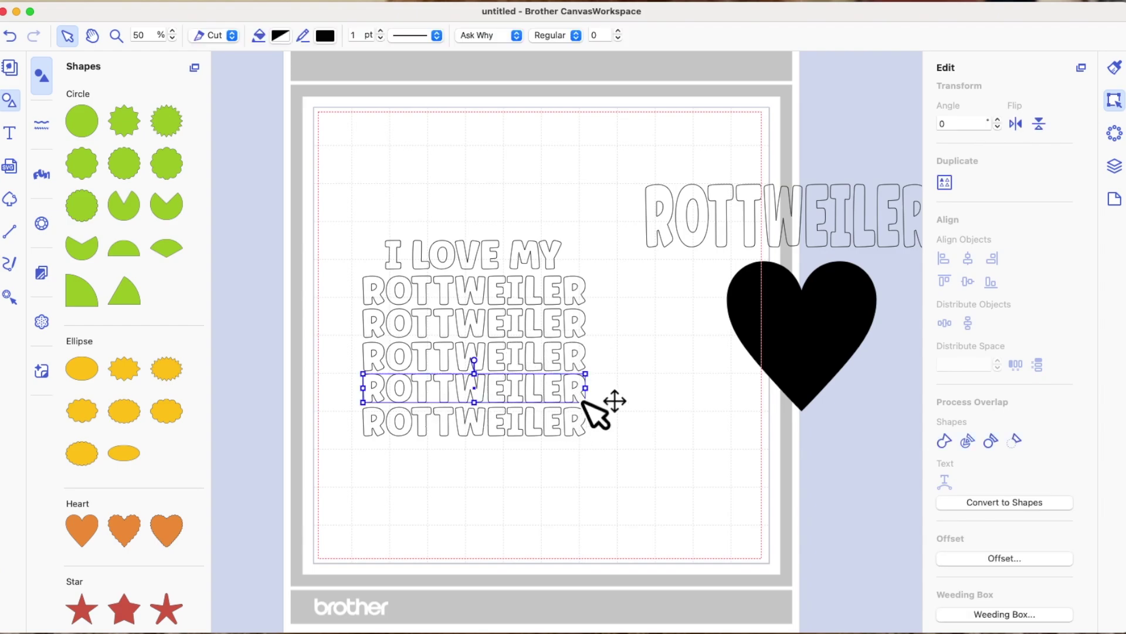
click(656, 424)
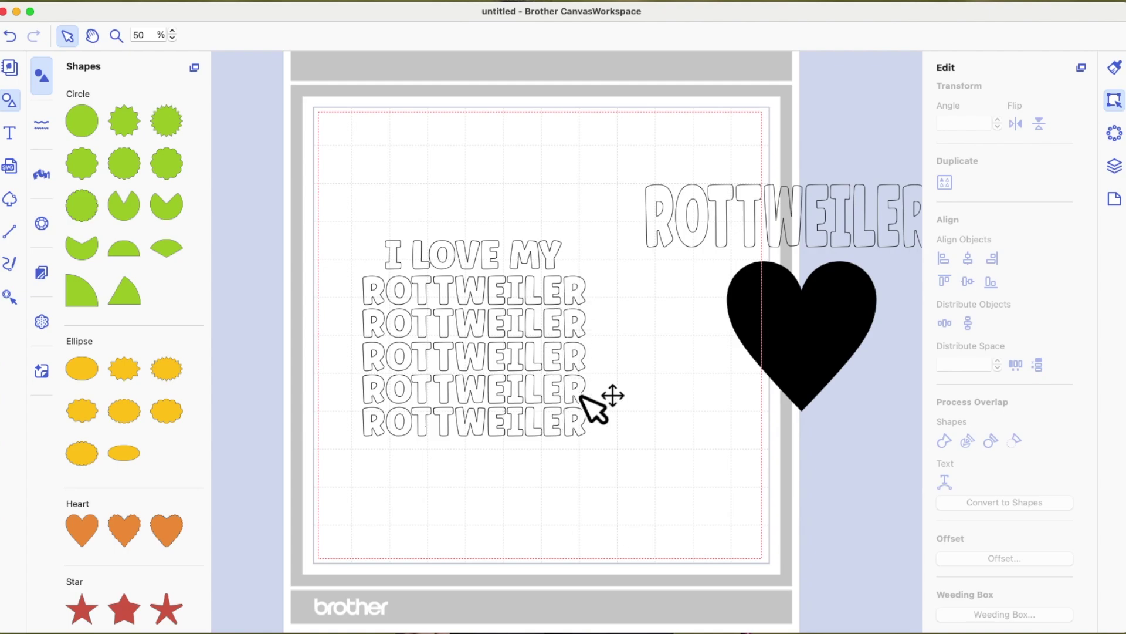
Move the heart clear of the large ROTTWEILER text, then enlarge that text and stretch it taller.
scroll(587, 394, right, 5)
drag(742, 326, 597, 549)
click(742, 223)
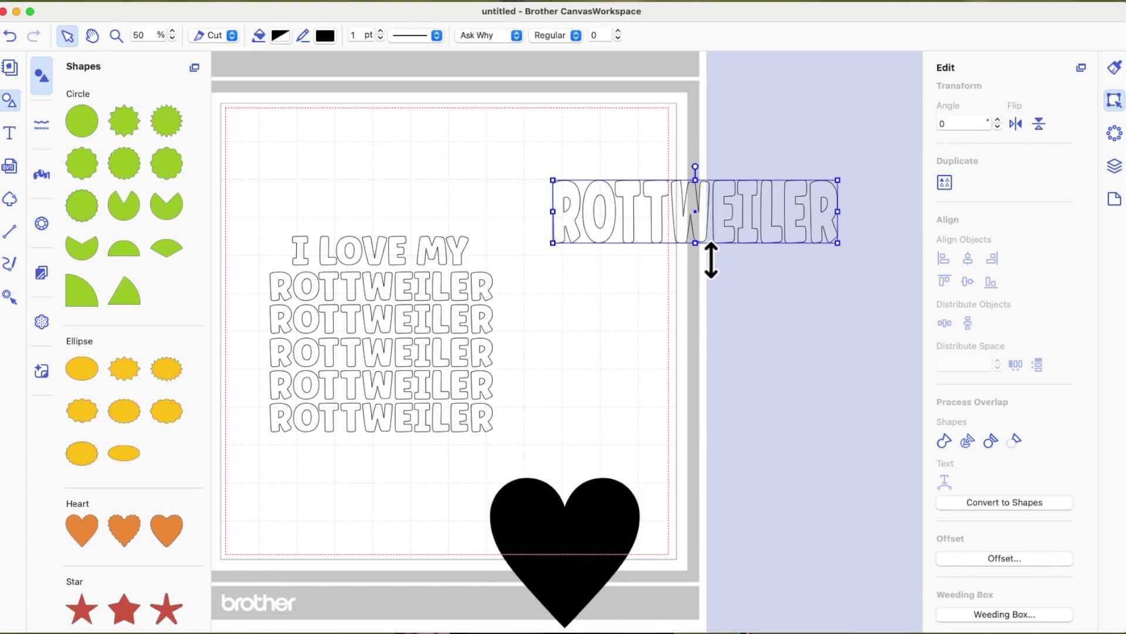
drag(838, 242, 876, 242)
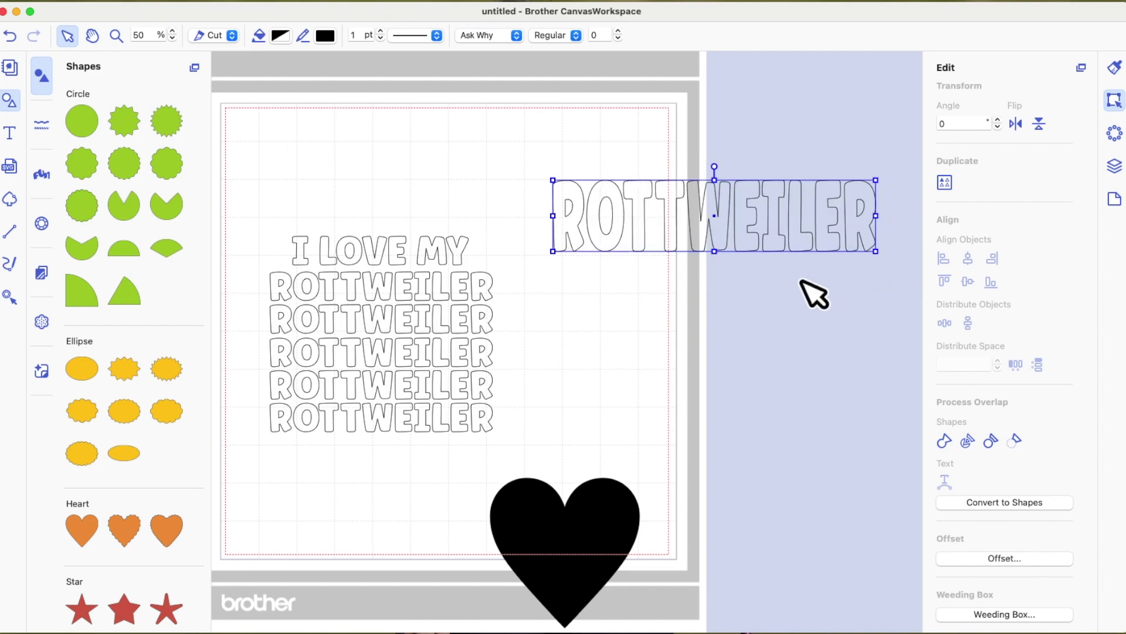
drag(714, 242, 723, 368)
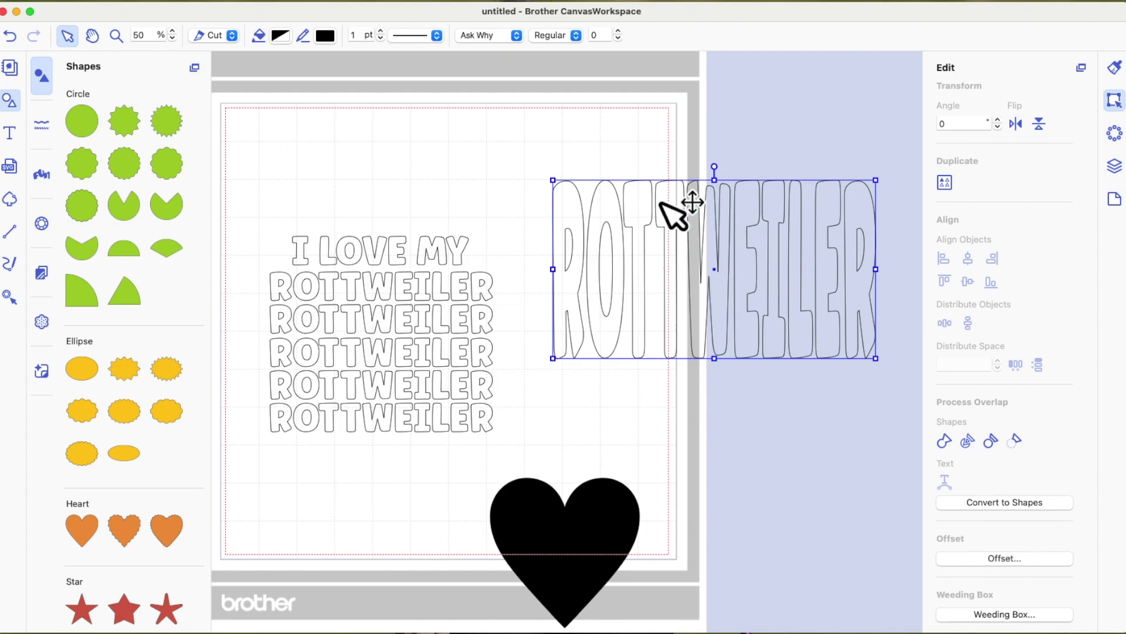
Fill the large stretched ROTTWEILER text with red.
click(288, 38)
click(76, 362)
click(280, 36)
click(785, 150)
Place the black heart over the middle of the red ROTTWEILER text and subtract it from the lettering.
drag(624, 534, 711, 501)
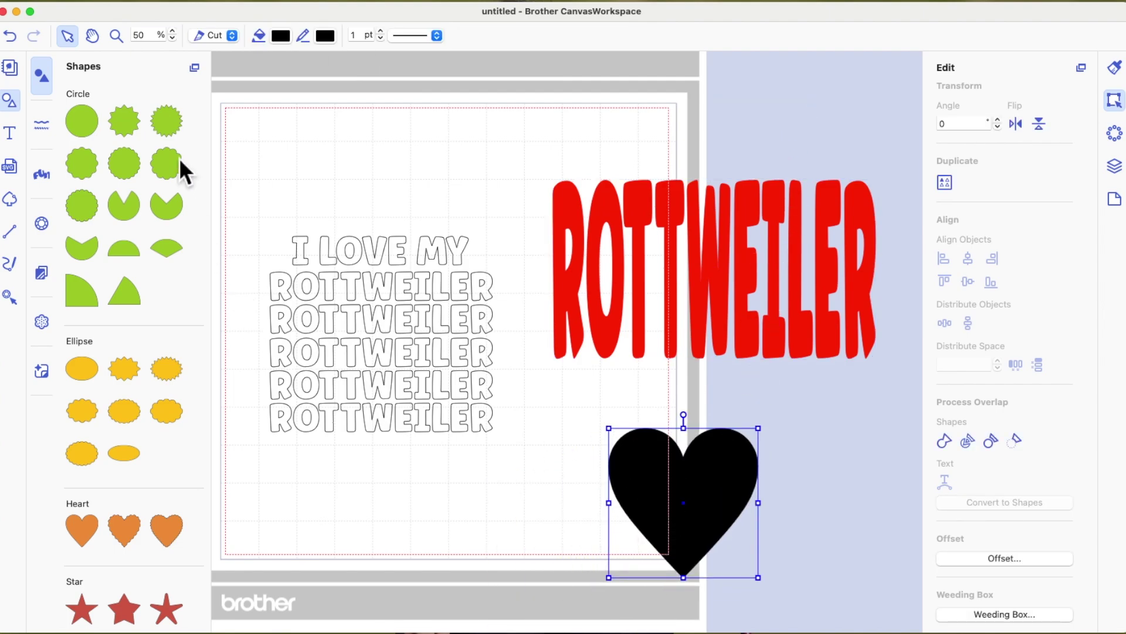
drag(695, 516, 728, 287)
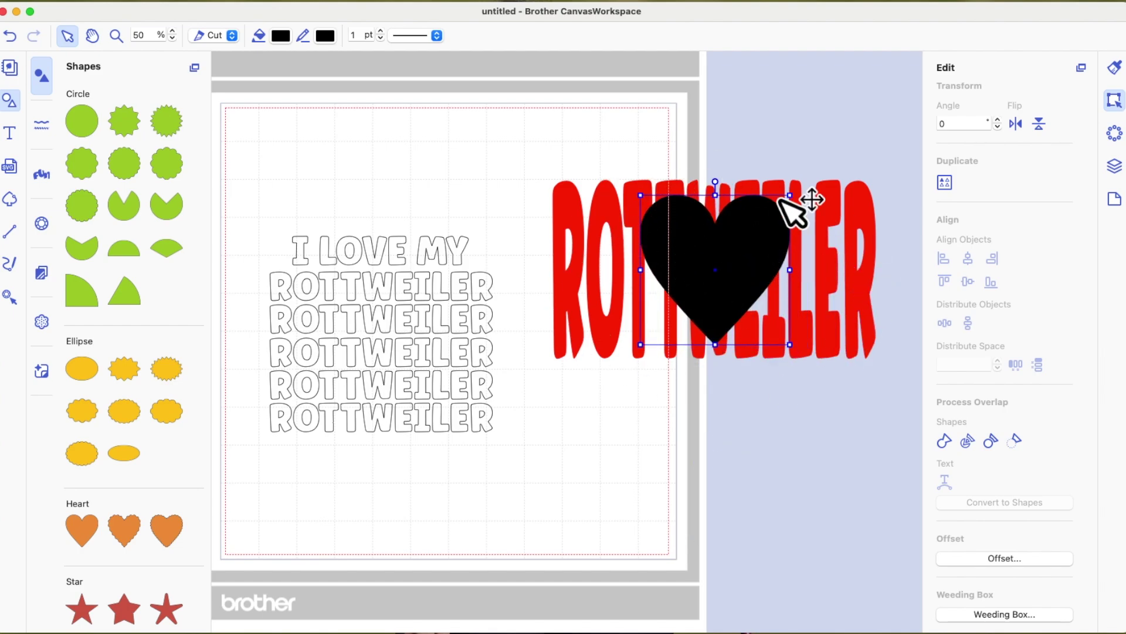
click(864, 159)
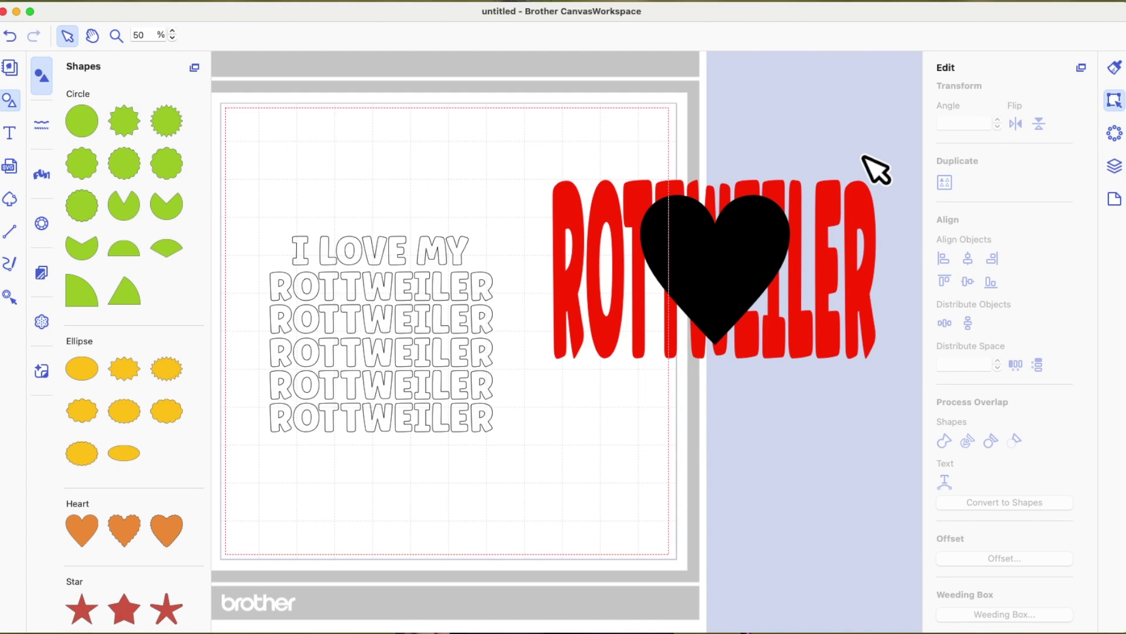
drag(553, 168, 845, 337)
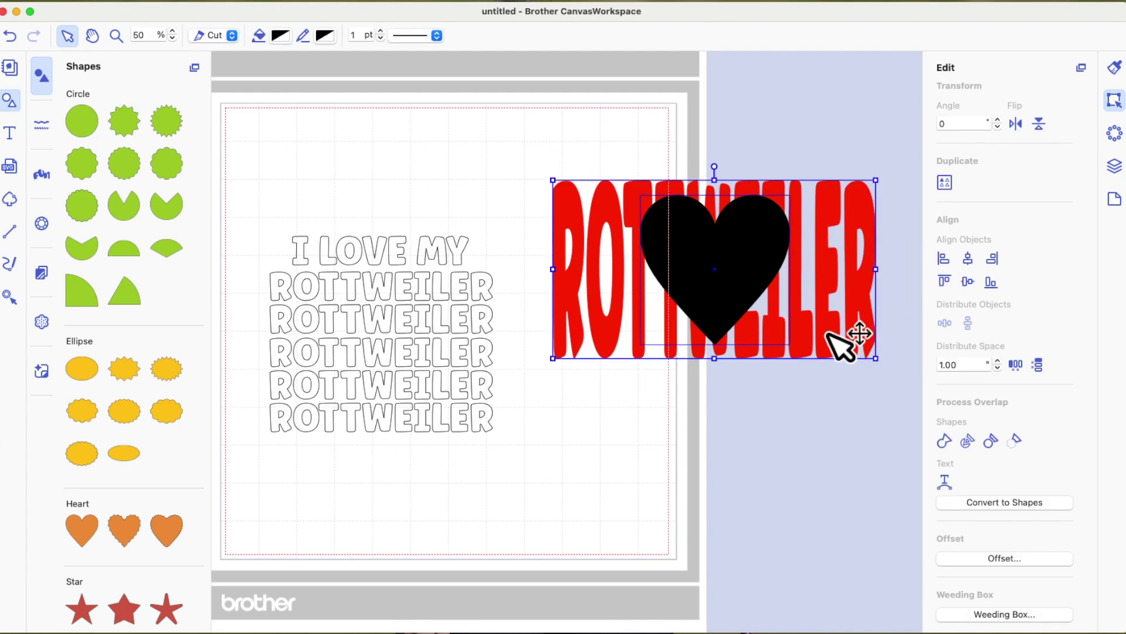
click(1018, 445)
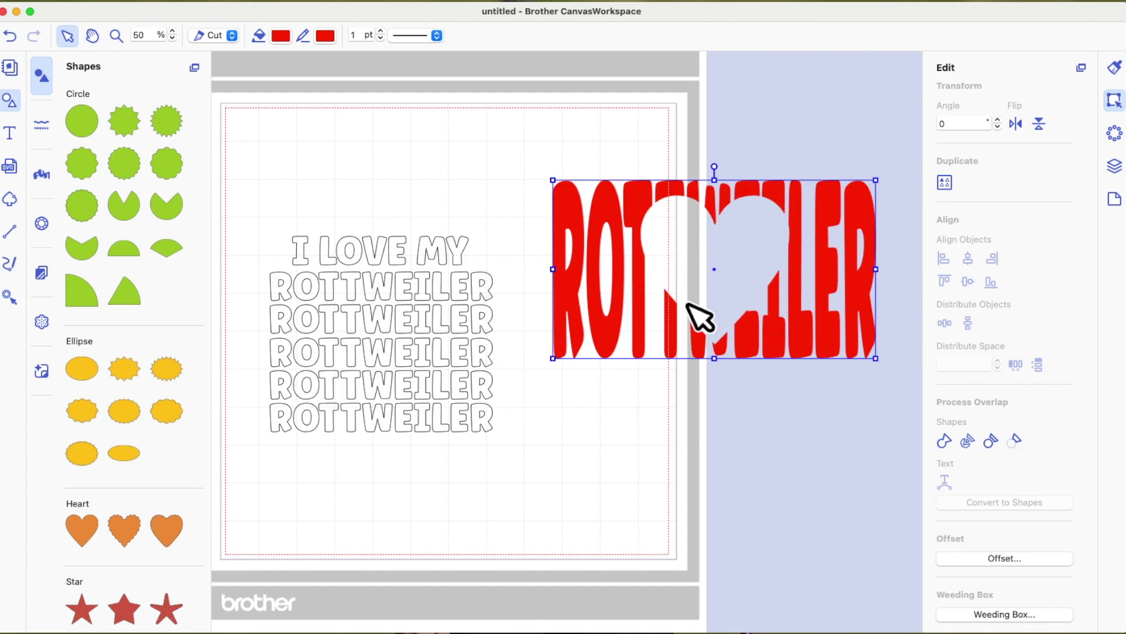
Shift the cut-out red lettering slightly, then undo both the move and the subtraction.
click(856, 169)
drag(833, 205, 816, 232)
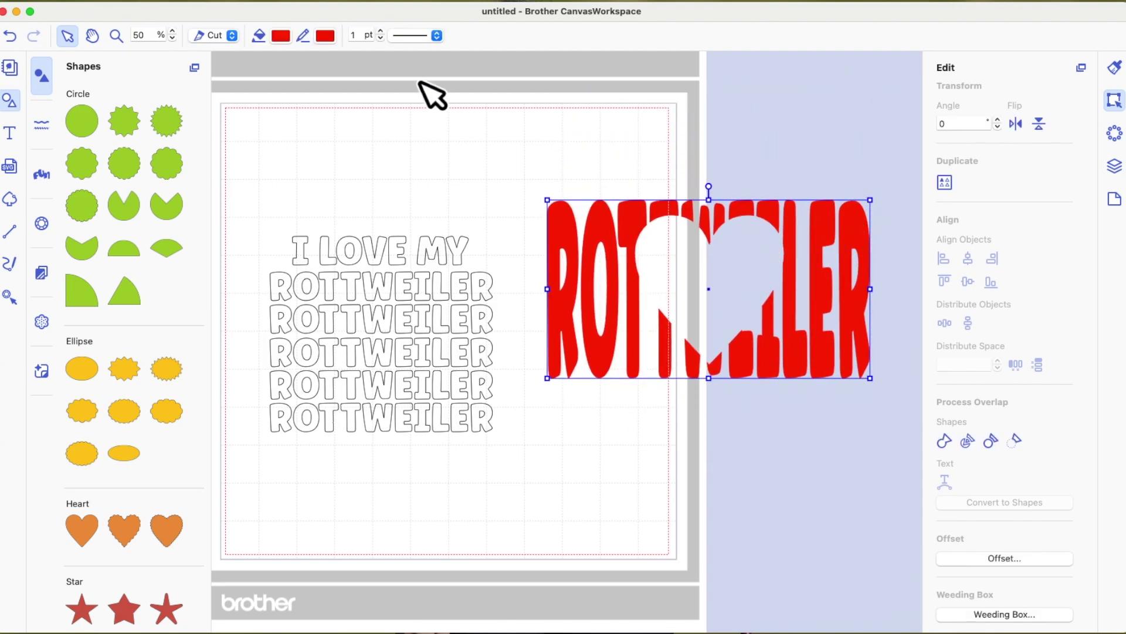
click(16, 41)
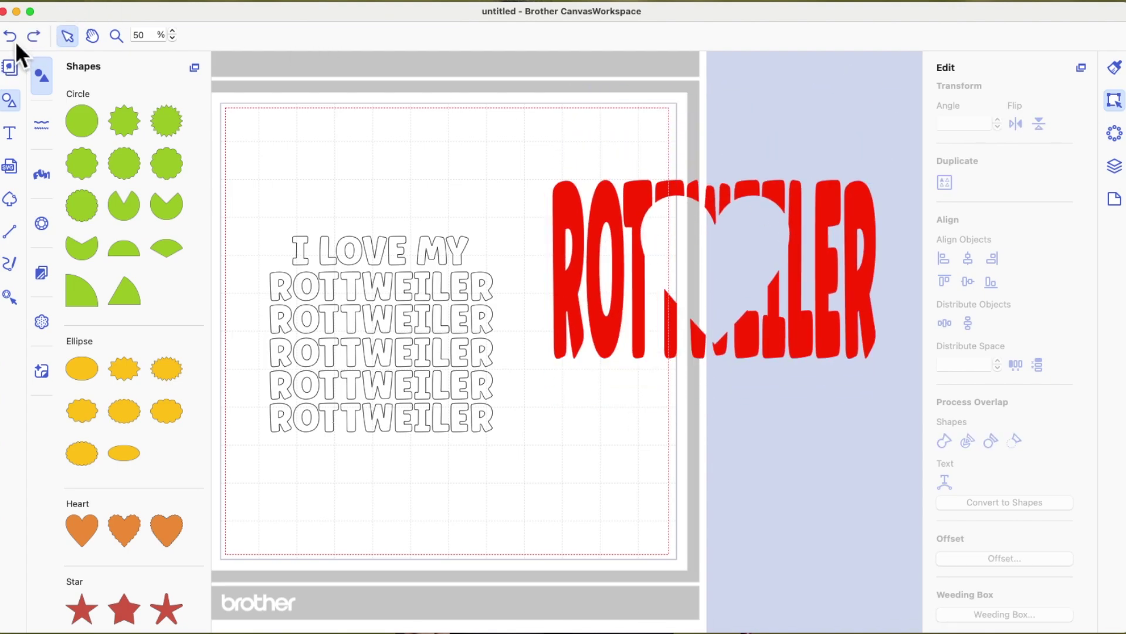
click(19, 41)
Send the heart to the back behind the red ROTTWEILER text and subtract the lettering from the heart.
click(748, 258)
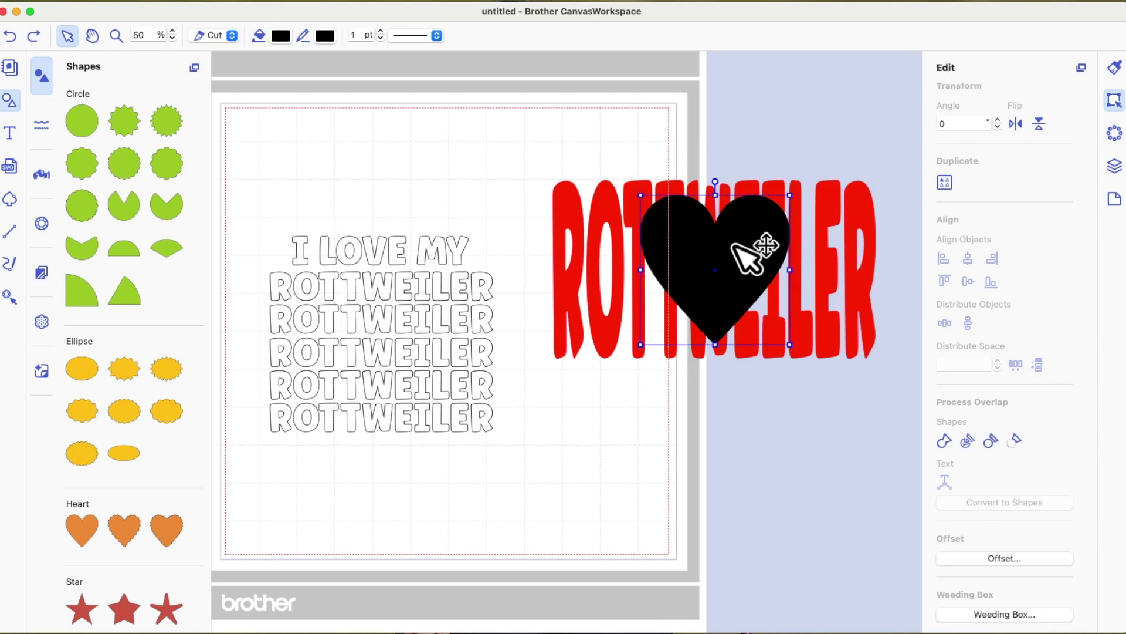
right_click(734, 246)
mouse_move(762, 430)
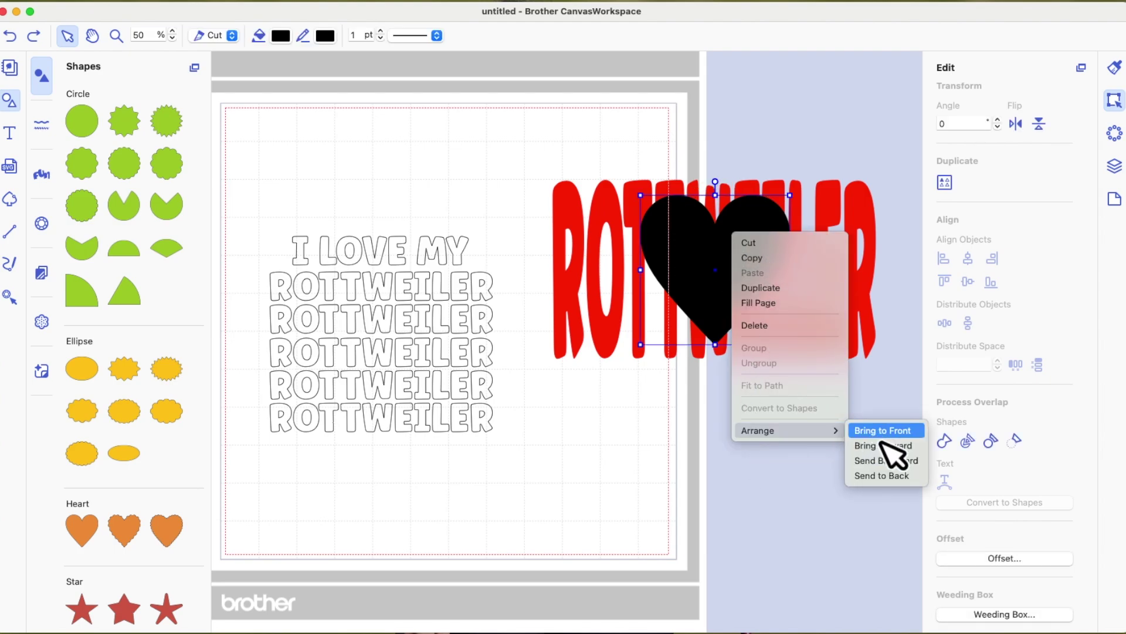
click(886, 480)
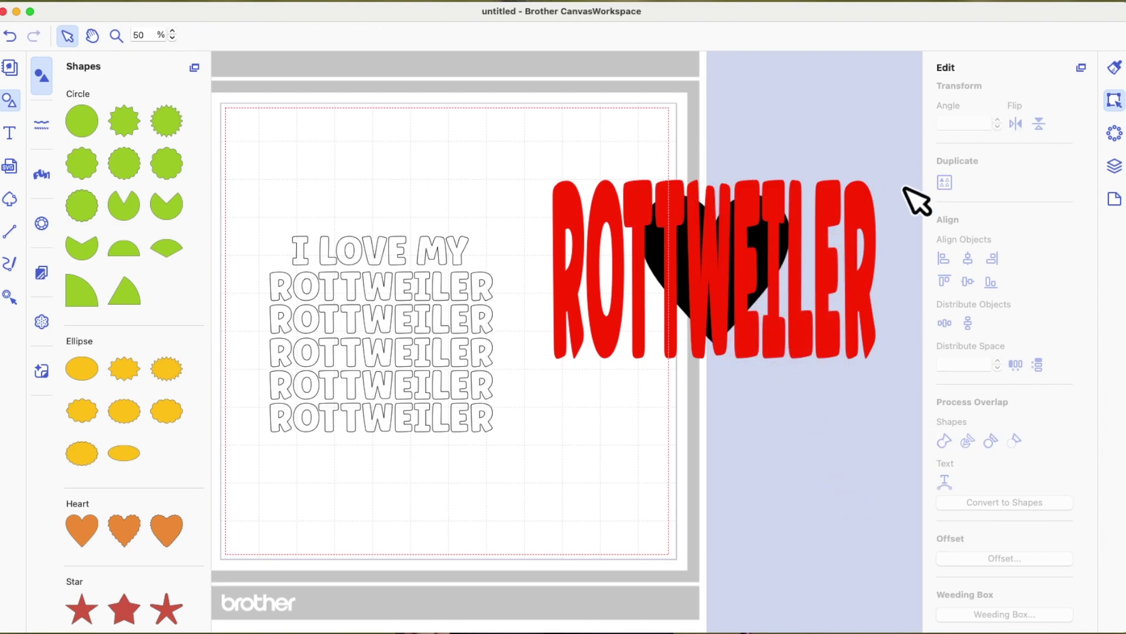
drag(554, 154, 903, 409)
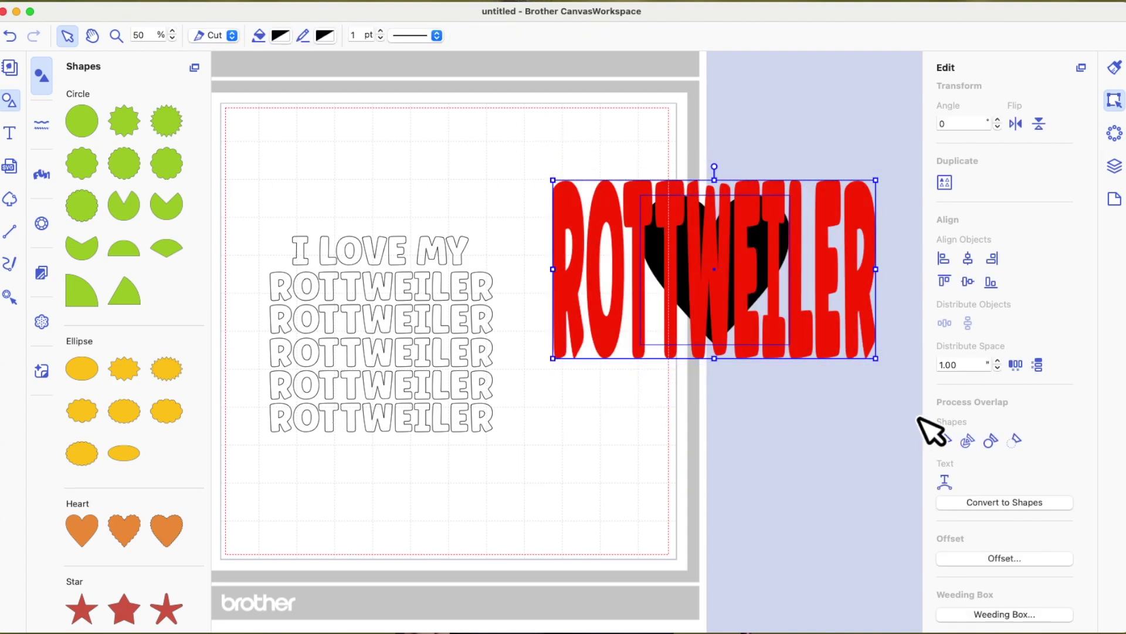
click(1017, 445)
click(846, 289)
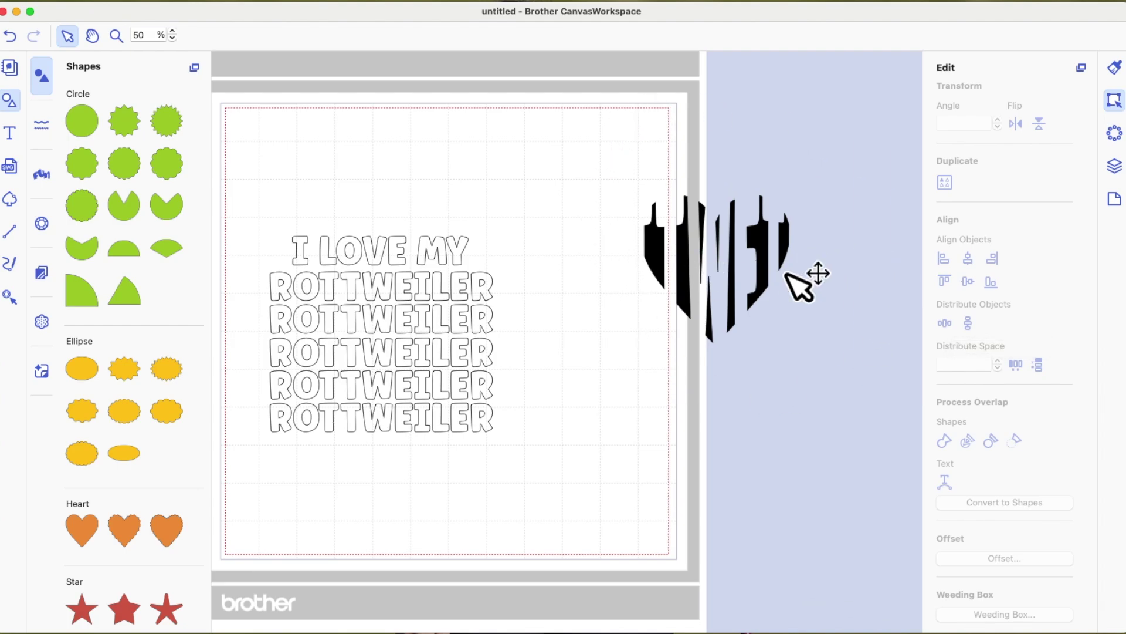
Undo the subtraction and send the red ROTTWEILER text to the back, behind the heart.
click(10, 36)
click(774, 215)
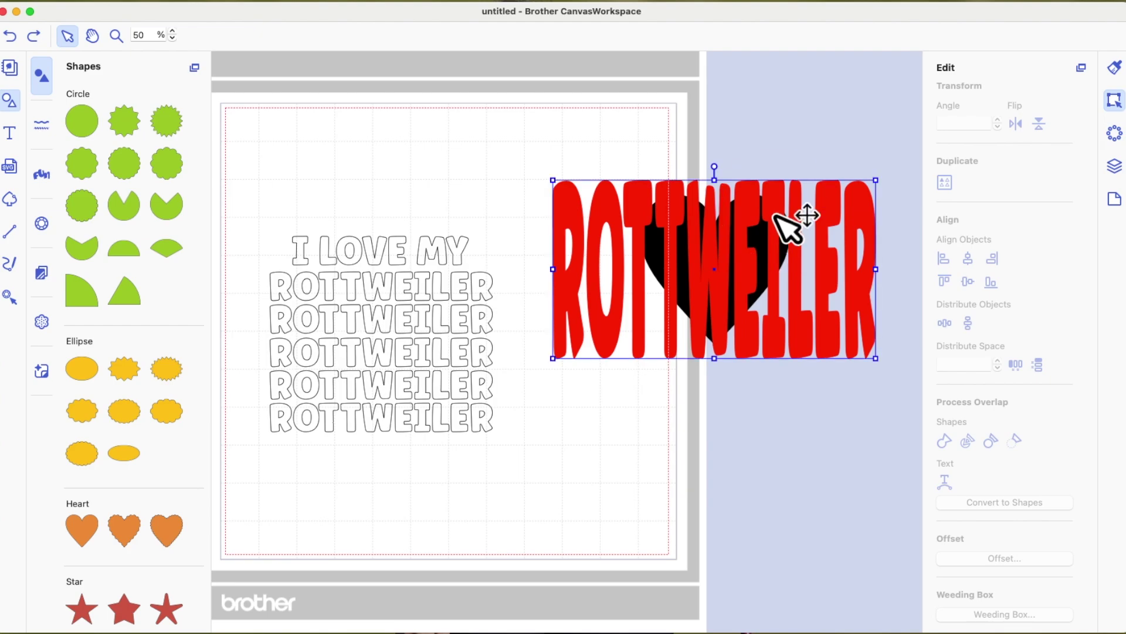
right_click(774, 203)
mouse_move(816, 405)
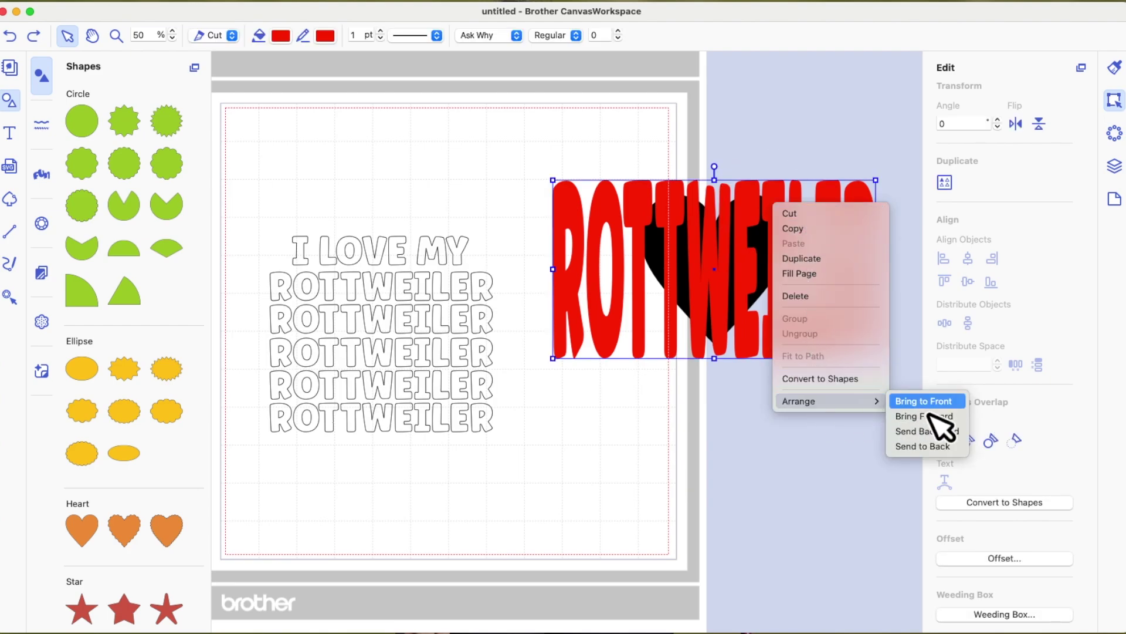
click(951, 445)
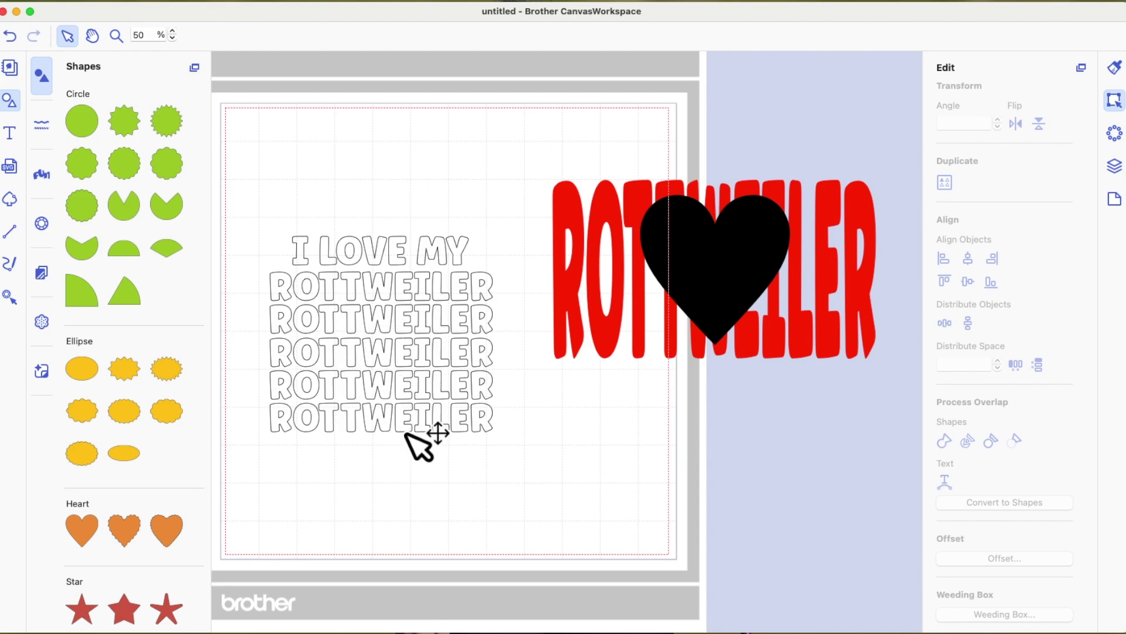
Place the heart, scaled down, over the centre of the four lower outlined ROTTWEILER lines.
key(super+z)
drag(728, 258, 387, 370)
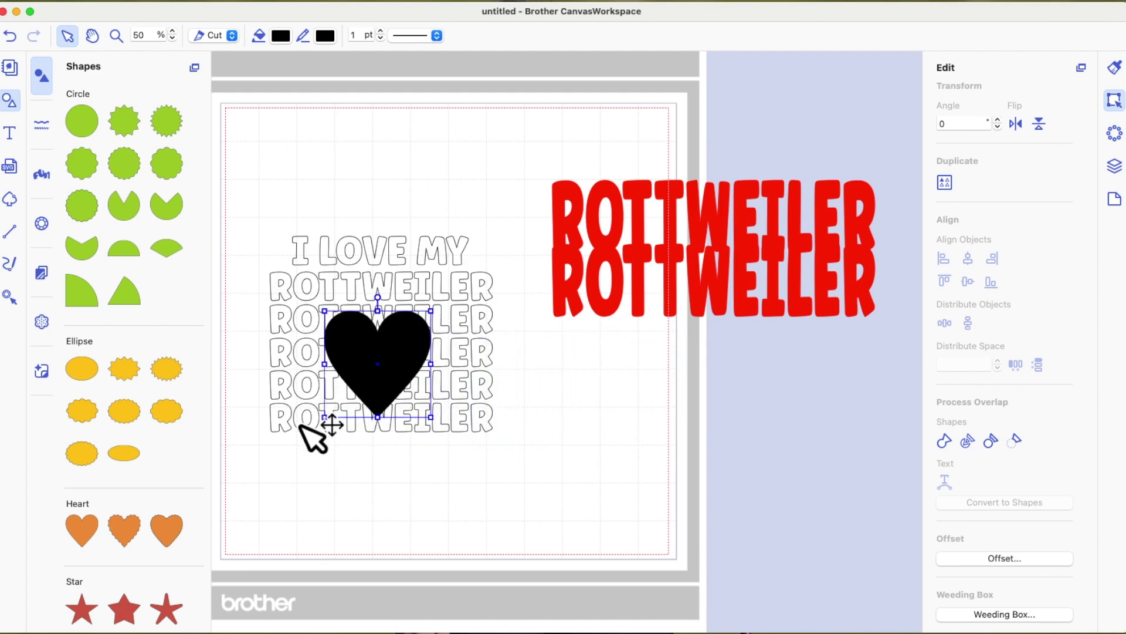
Try subtracting the heart from the four lower ROTTWEILER lines all at once, then undo the subtraction.
drag(254, 304, 545, 472)
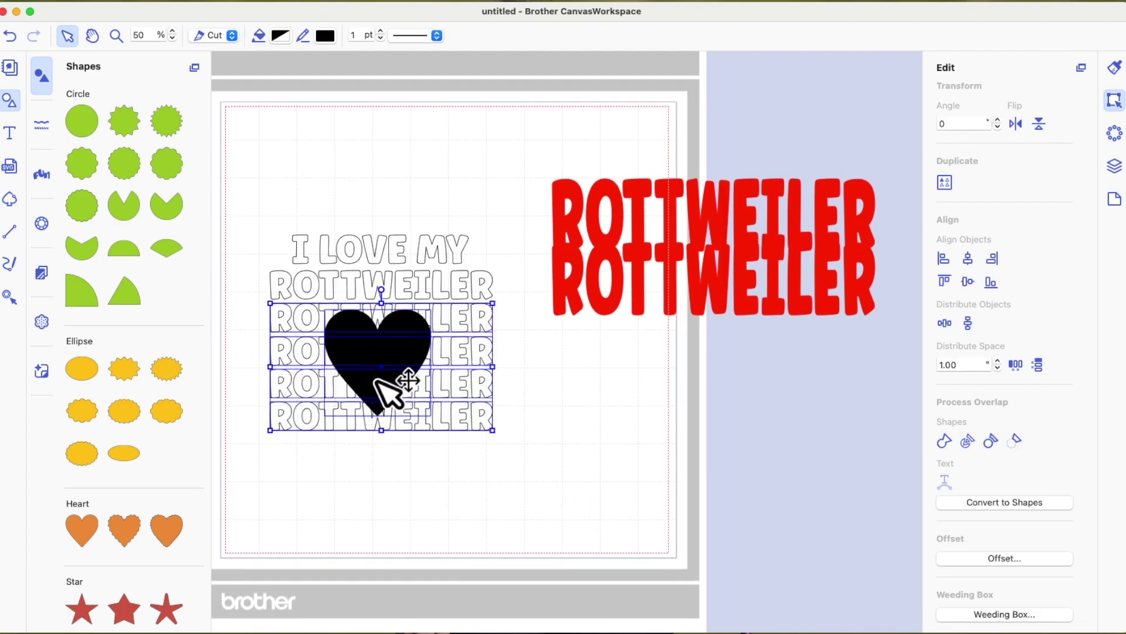
click(1019, 446)
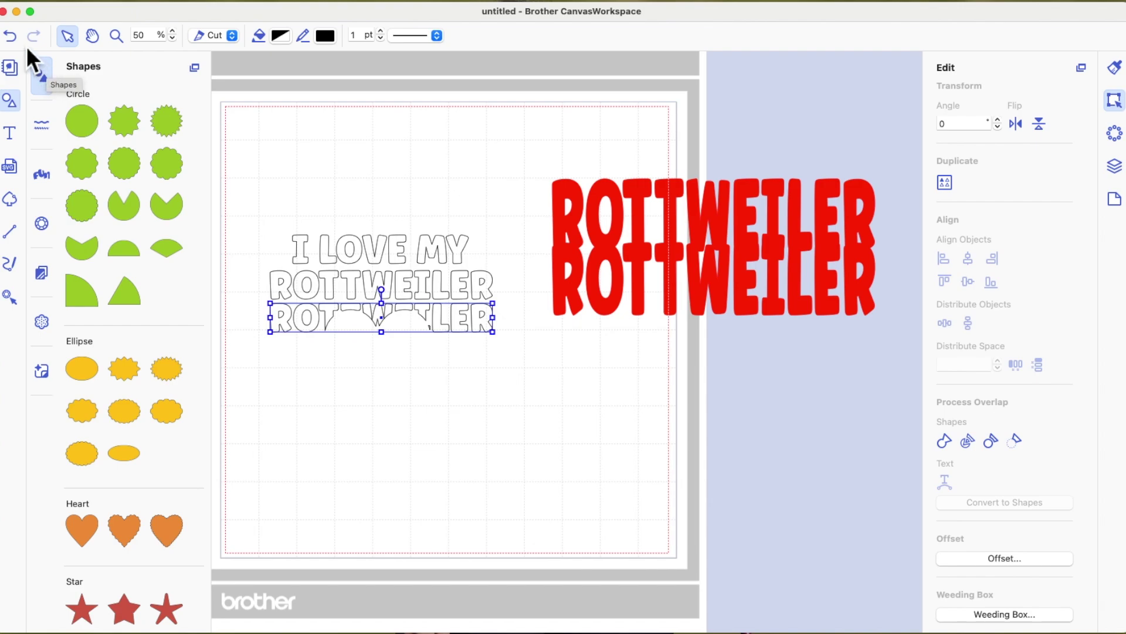
click(10, 36)
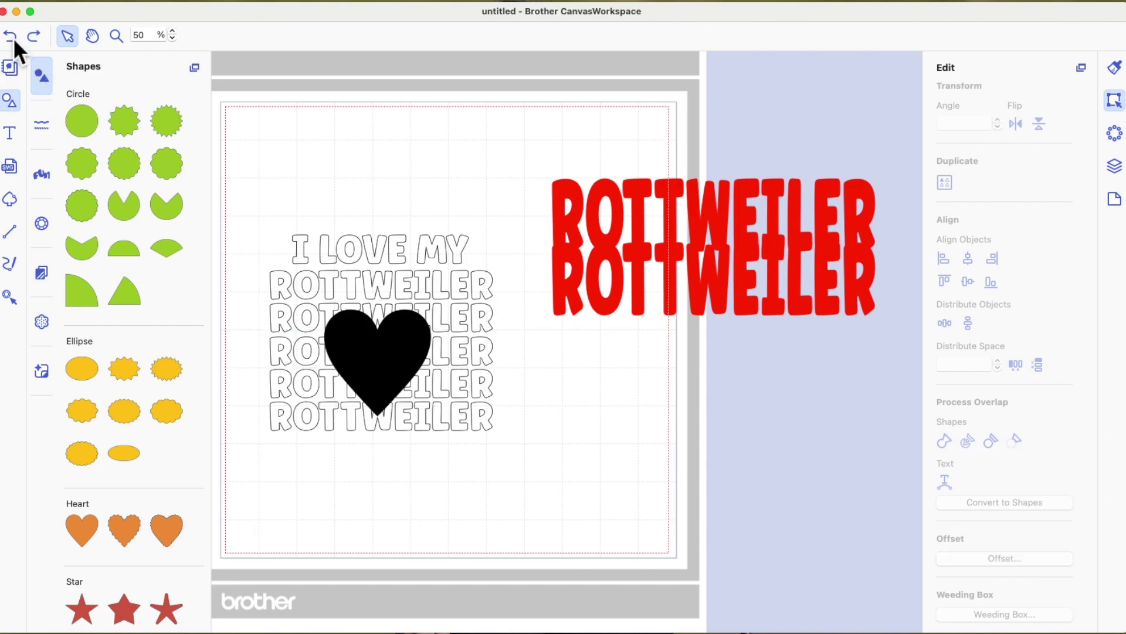
Move the heart off the outlined text, then delete the large red ROTTWEILER text and the heart.
click(487, 354)
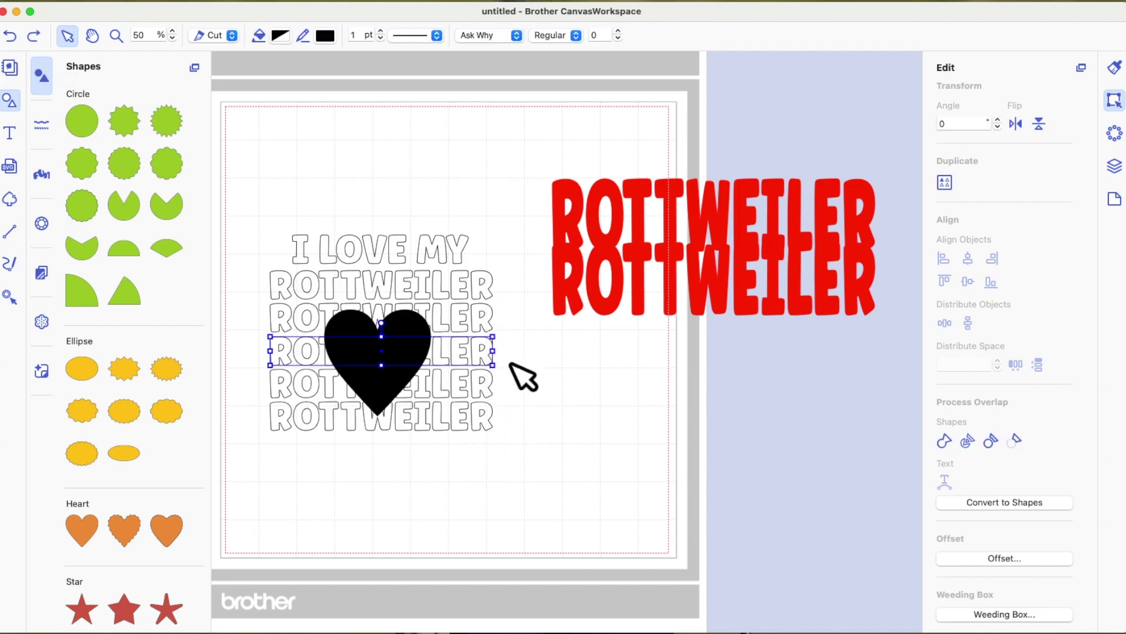
click(589, 353)
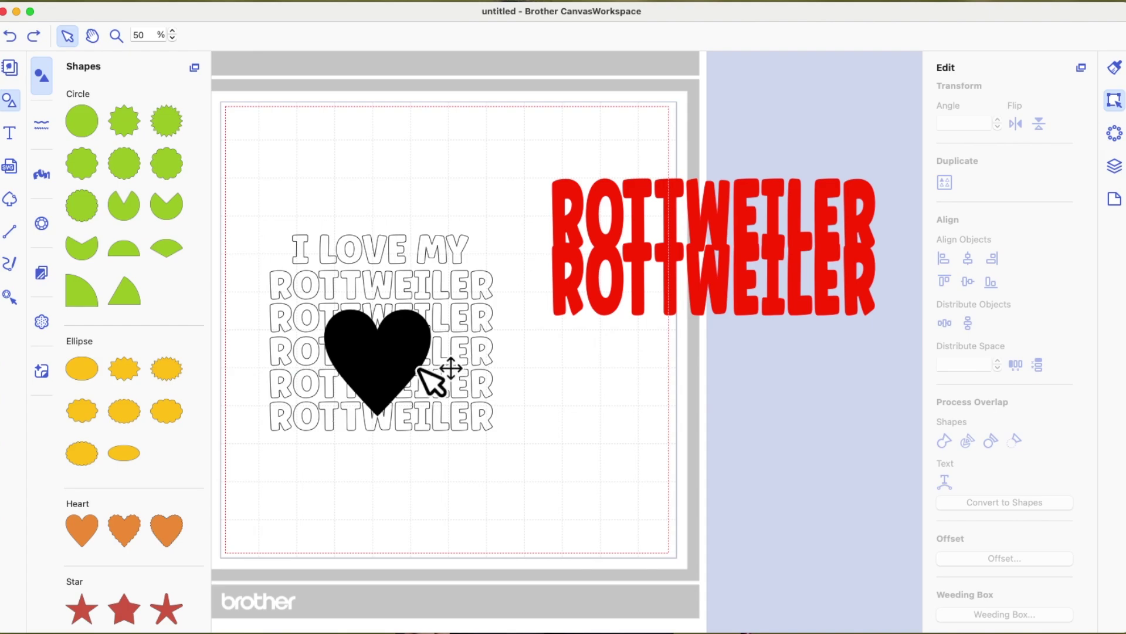
drag(400, 363, 739, 407)
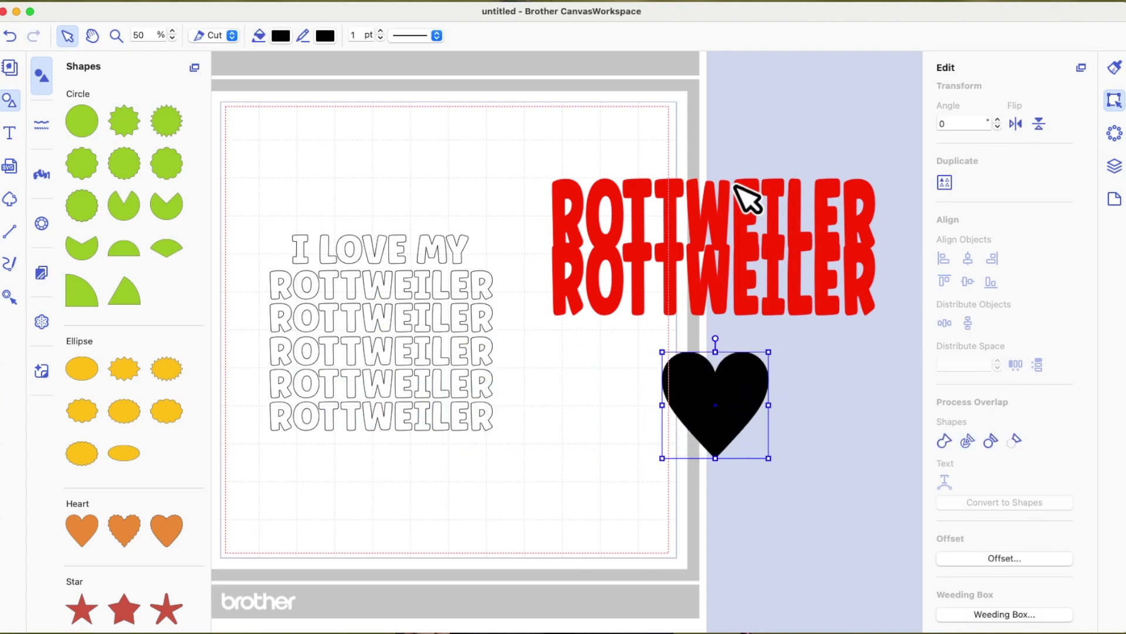
click(749, 208)
key(Delete)
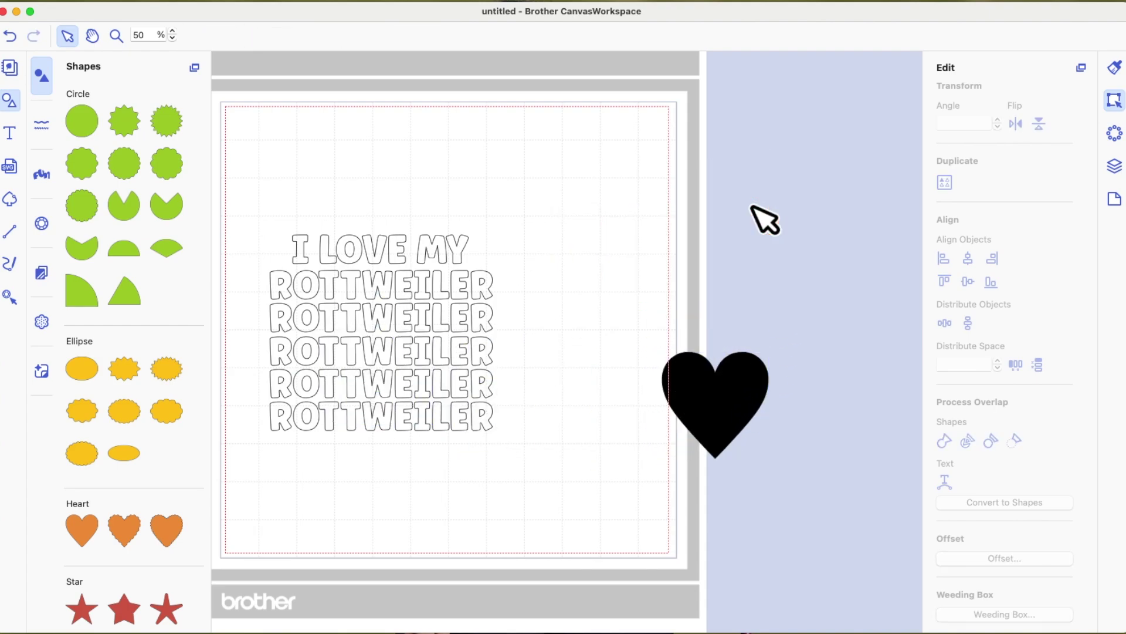
drag(710, 433, 725, 258)
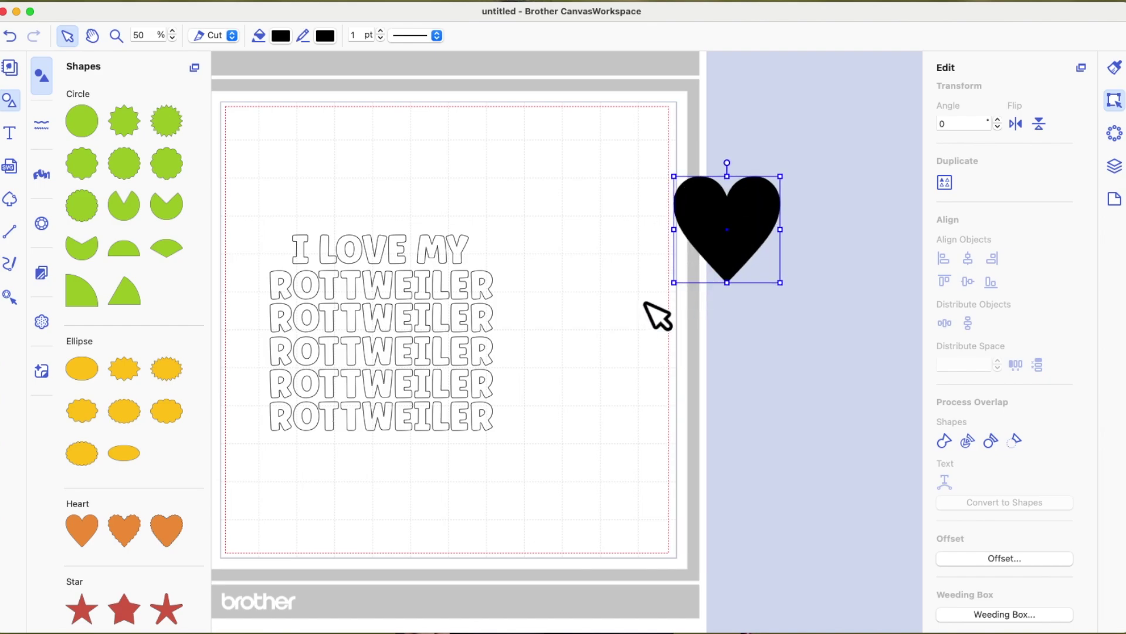
key(Delete)
Fill the I LOVE MY line and all five ROTTWEILER lines with red.
drag(241, 225, 564, 471)
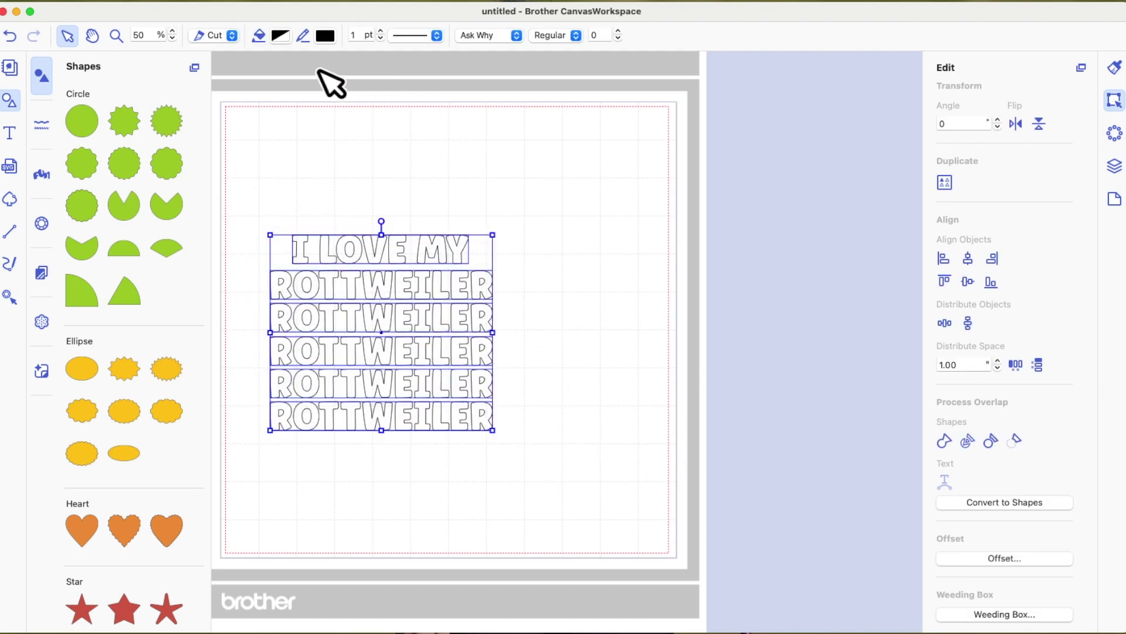
click(281, 36)
click(69, 377)
click(552, 160)
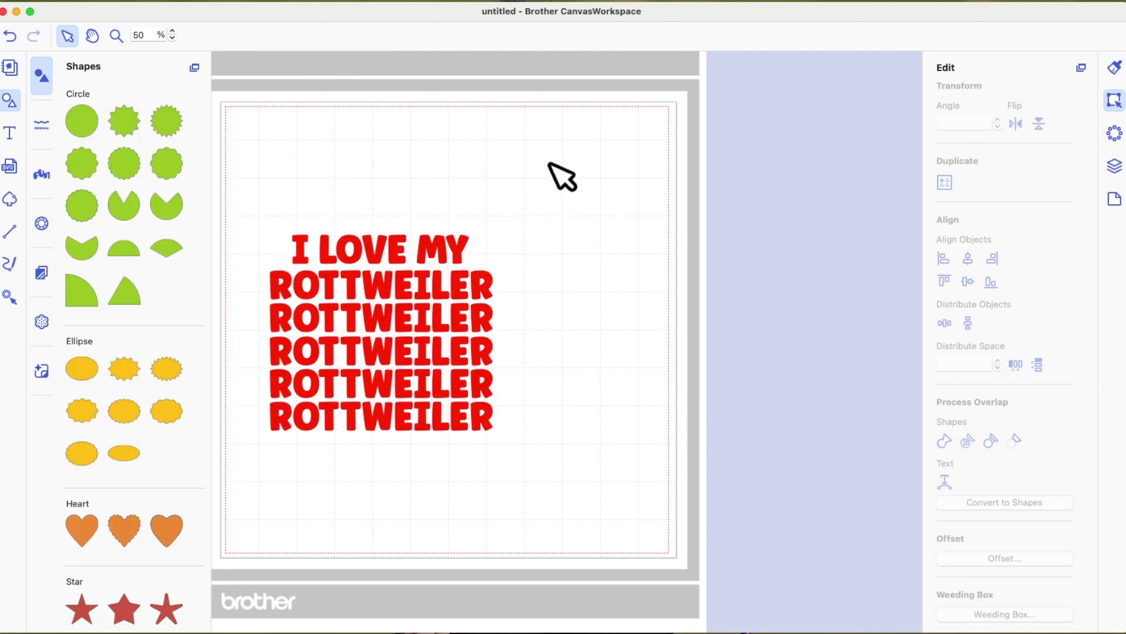
Move all six red text lines together to the lower-right corner of the mat.
scroll(650, 296, left, 5)
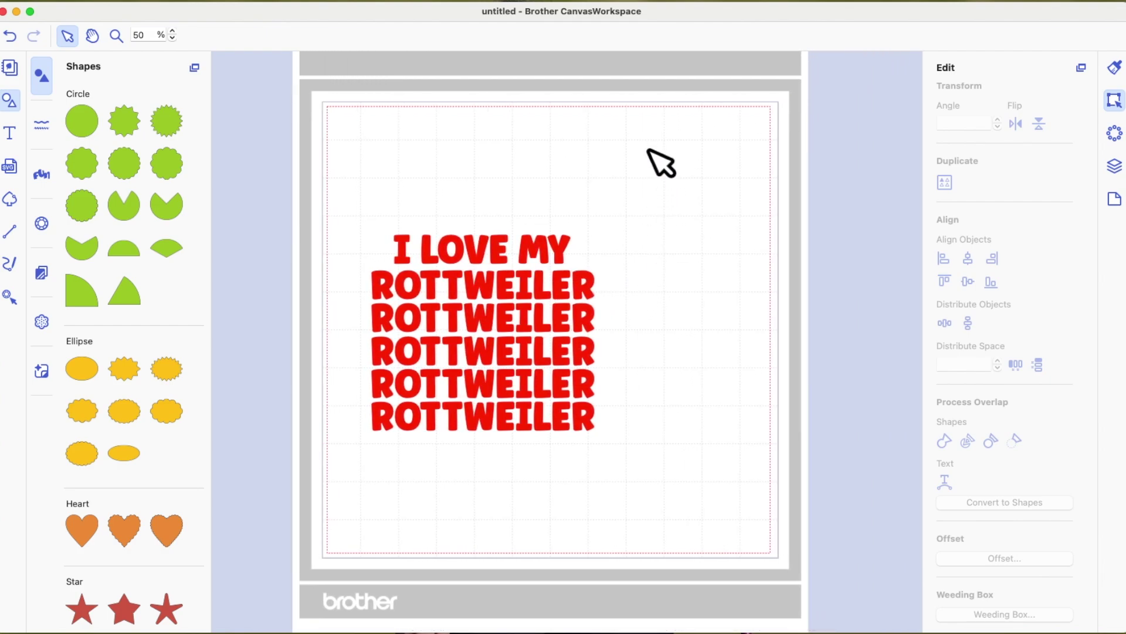
drag(354, 217, 642, 467)
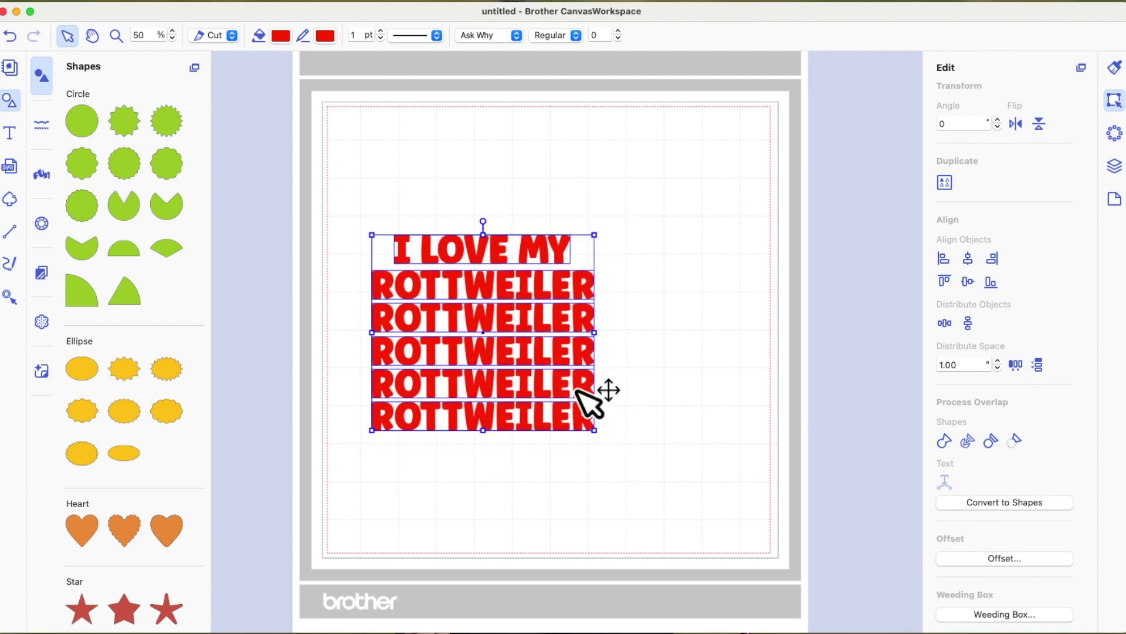
drag(590, 402, 753, 509)
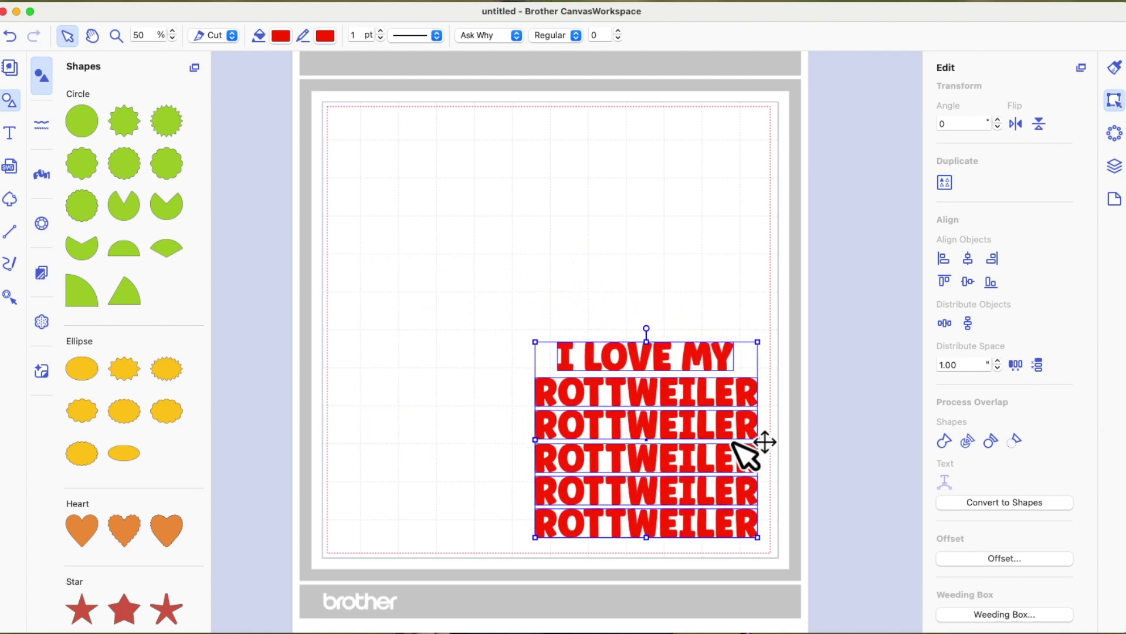
scroll(637, 264, left, 1)
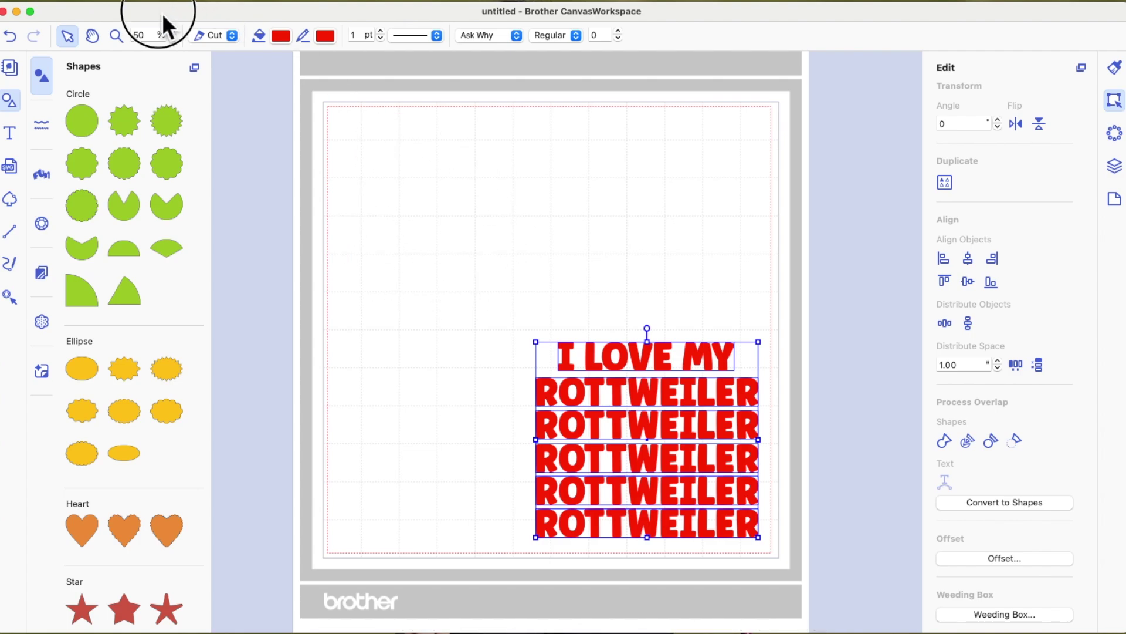
Import the Rottweiler.svg image from the Desktop.
click(145, 8)
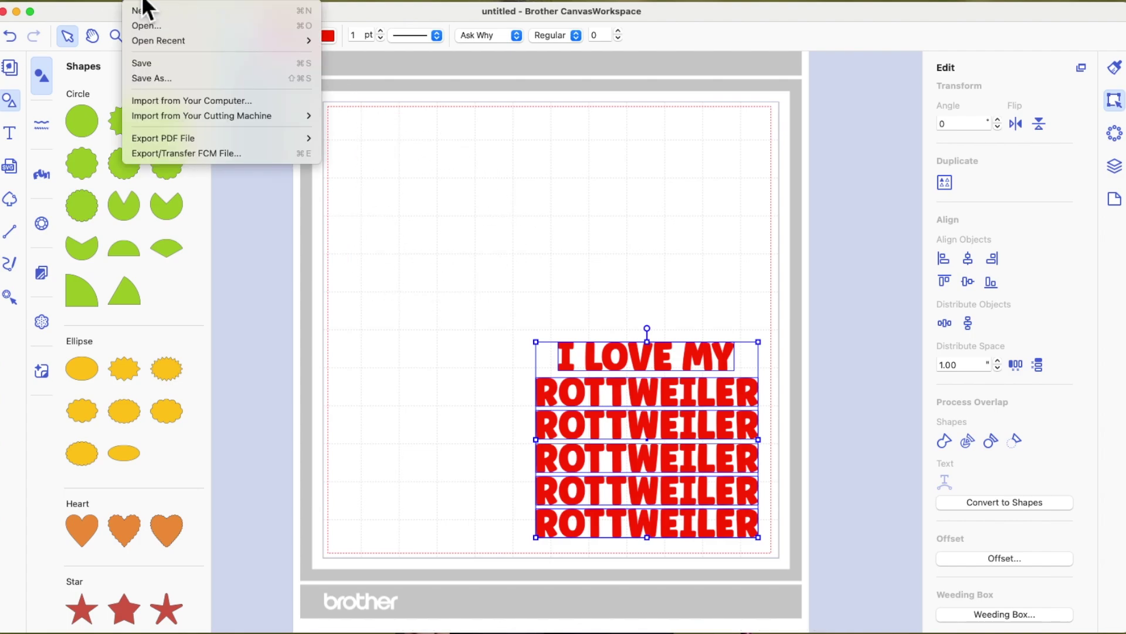
click(168, 103)
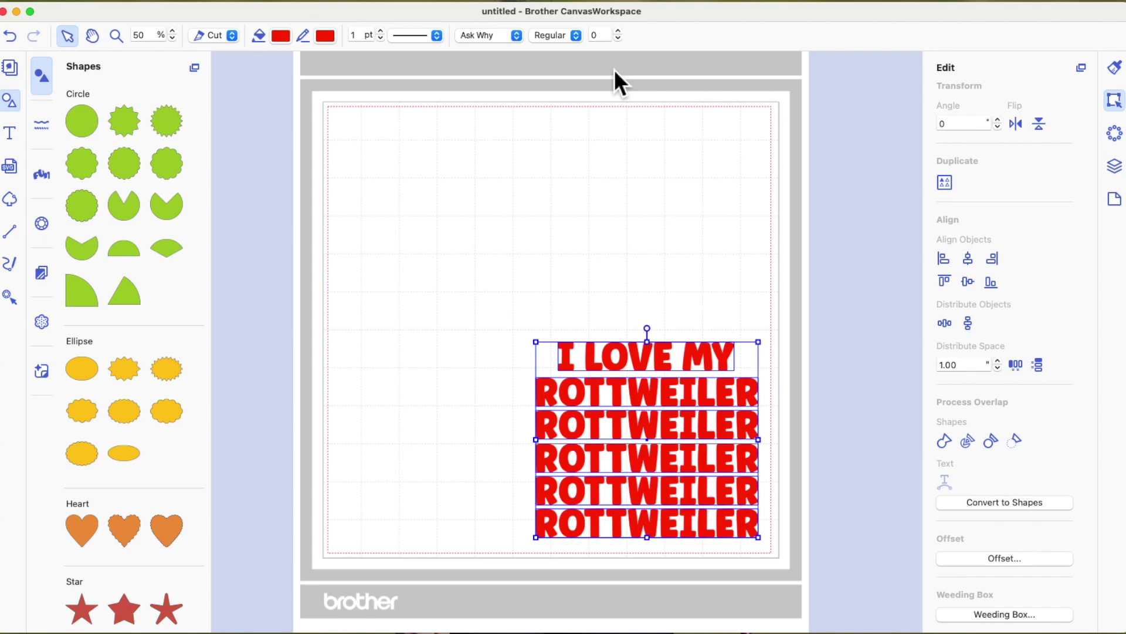
click(451, 255)
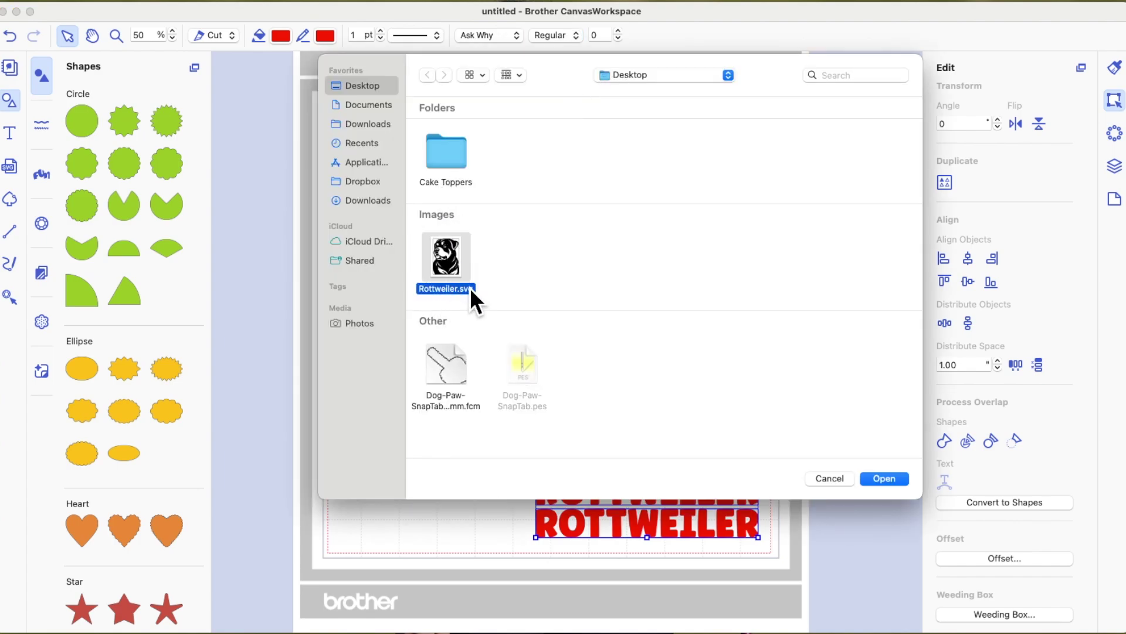
click(883, 479)
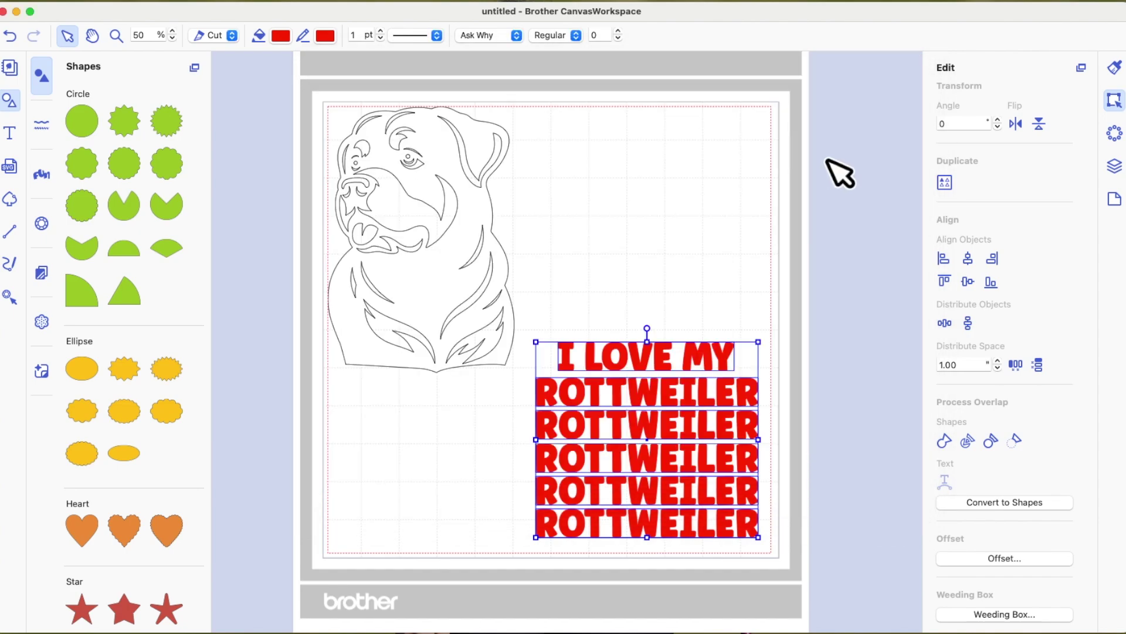
Fill the imported dog with black and scale it down to fit over the centre of the four lower ROTTWEILER lines.
click(503, 229)
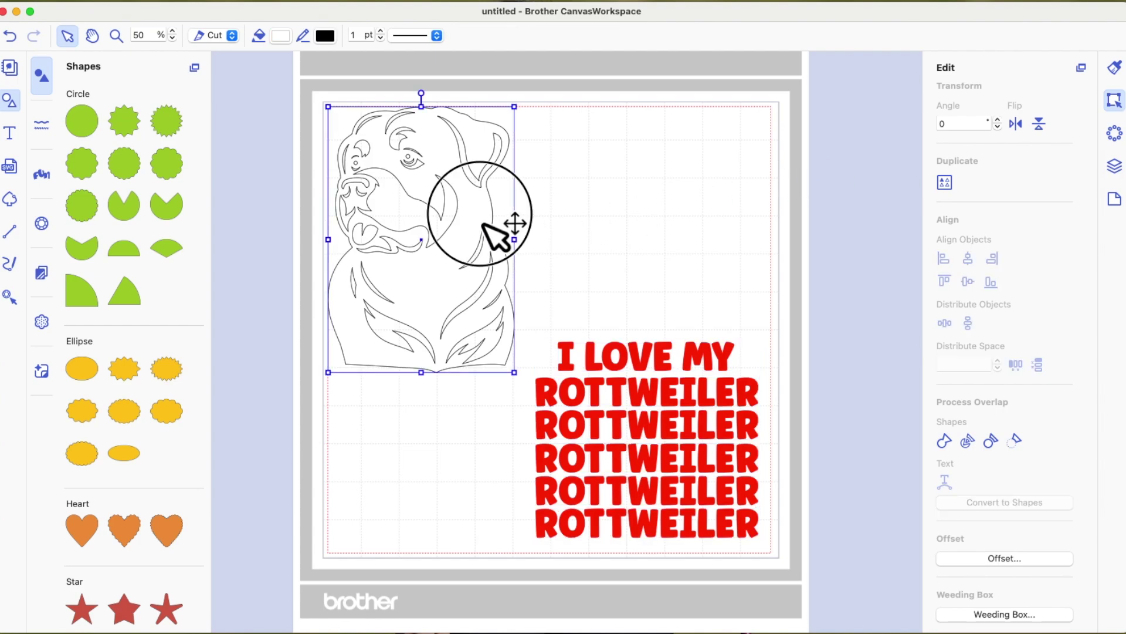
click(286, 37)
drag(515, 107, 434, 221)
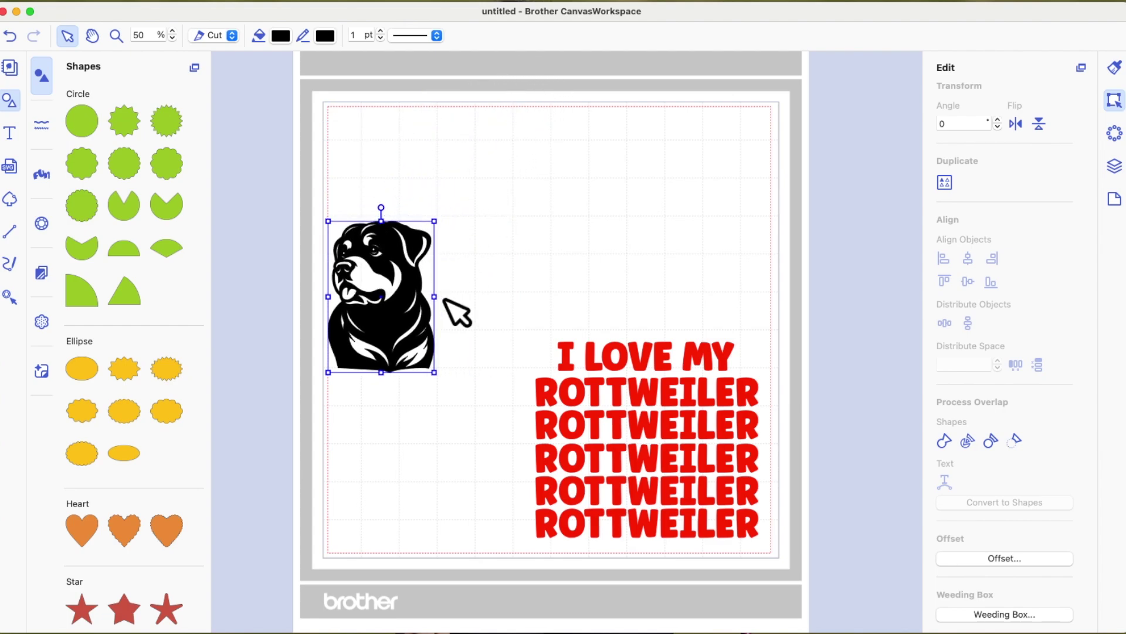
drag(383, 330, 655, 519)
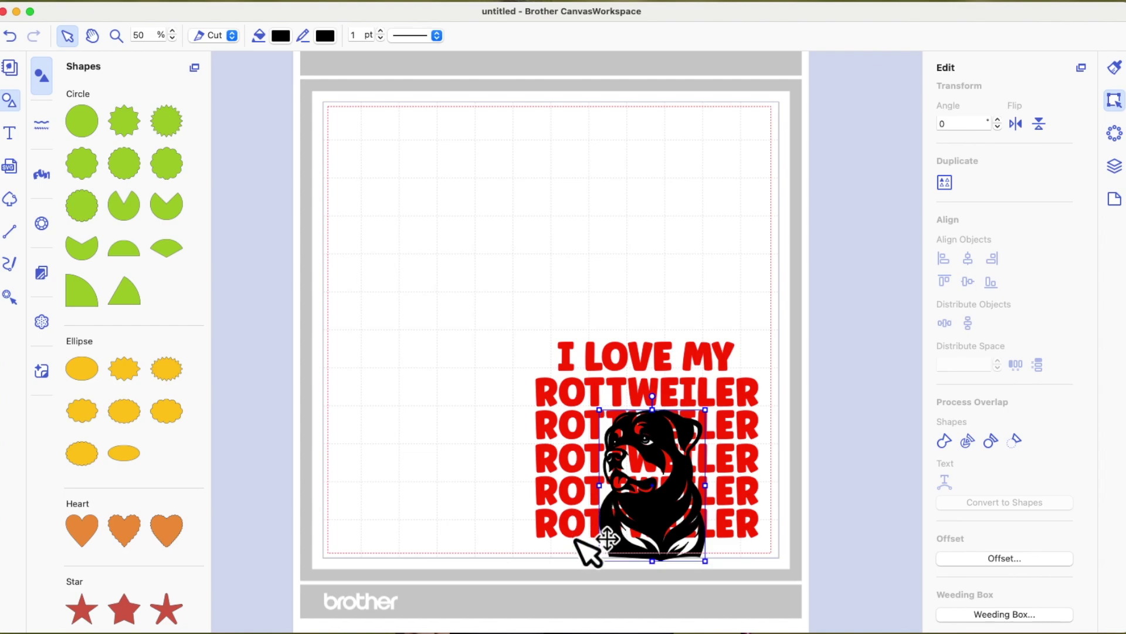
drag(705, 560, 686, 533)
drag(662, 485, 663, 486)
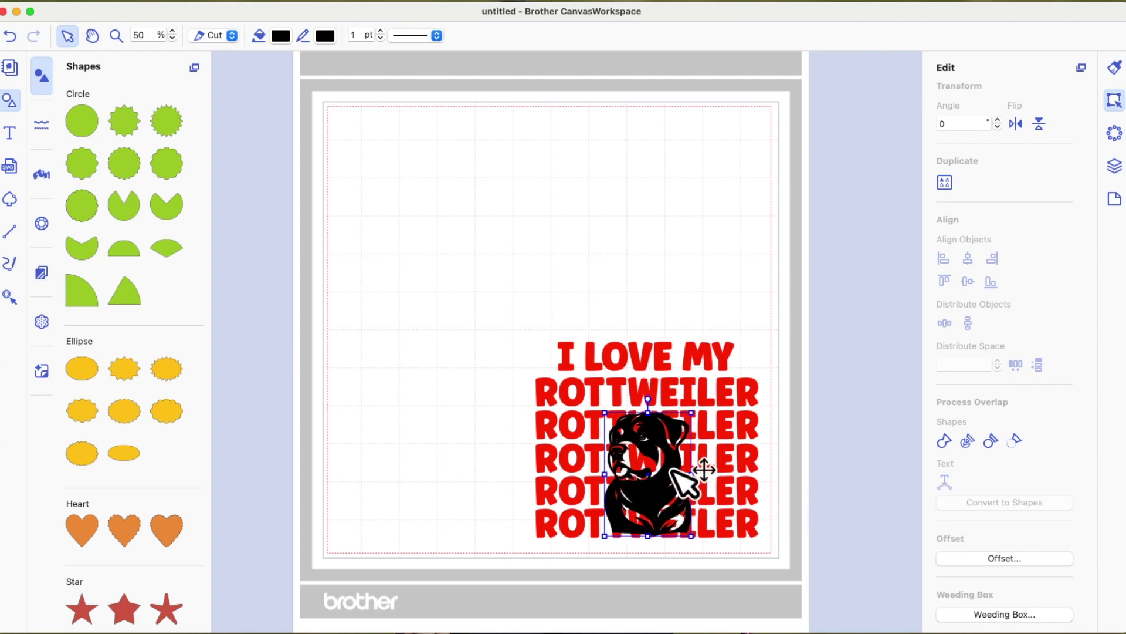
Move the red text lines and the dog together to the middle of the mat.
drag(491, 310, 766, 533)
drag(745, 465, 634, 336)
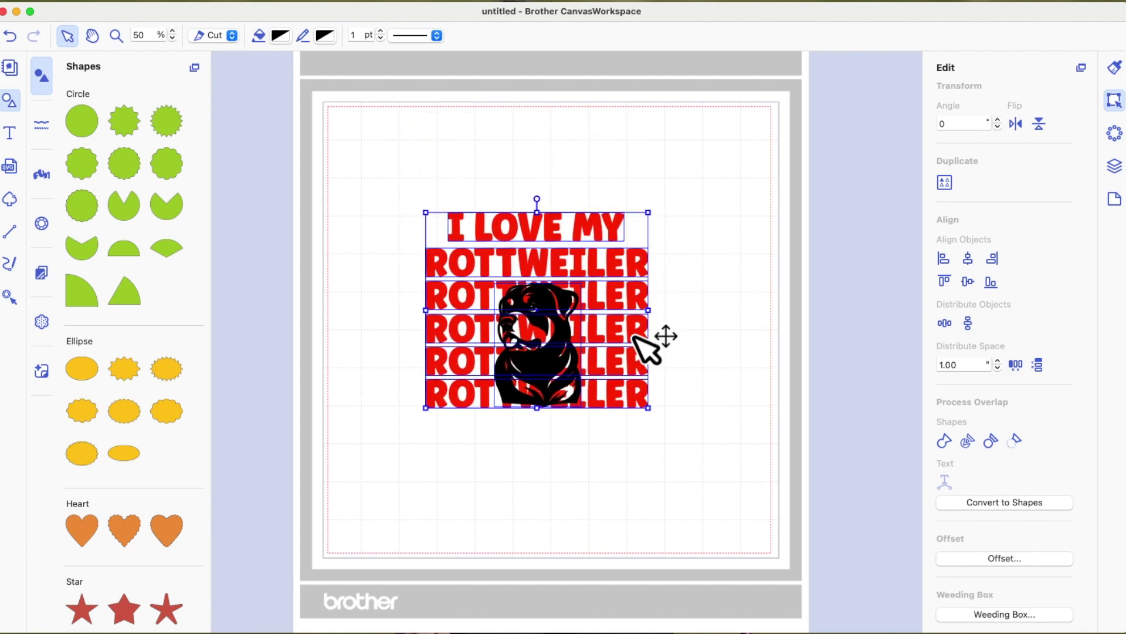
click(173, 32)
click(173, 33)
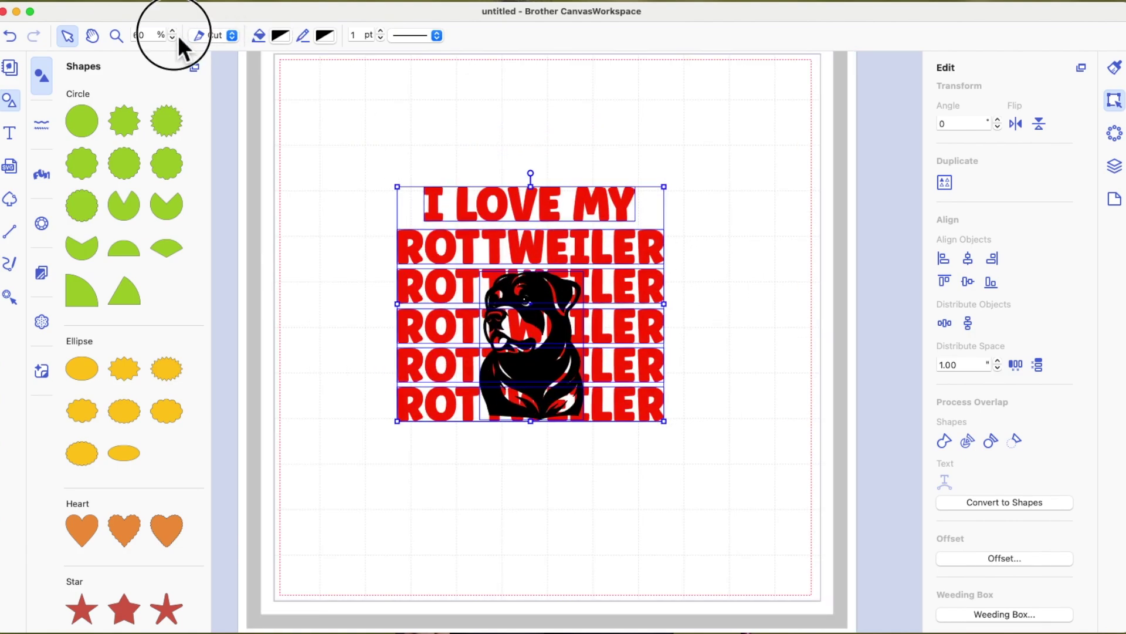
Move the dog off the lettering to the empty area right of the text.
click(808, 358)
click(530, 301)
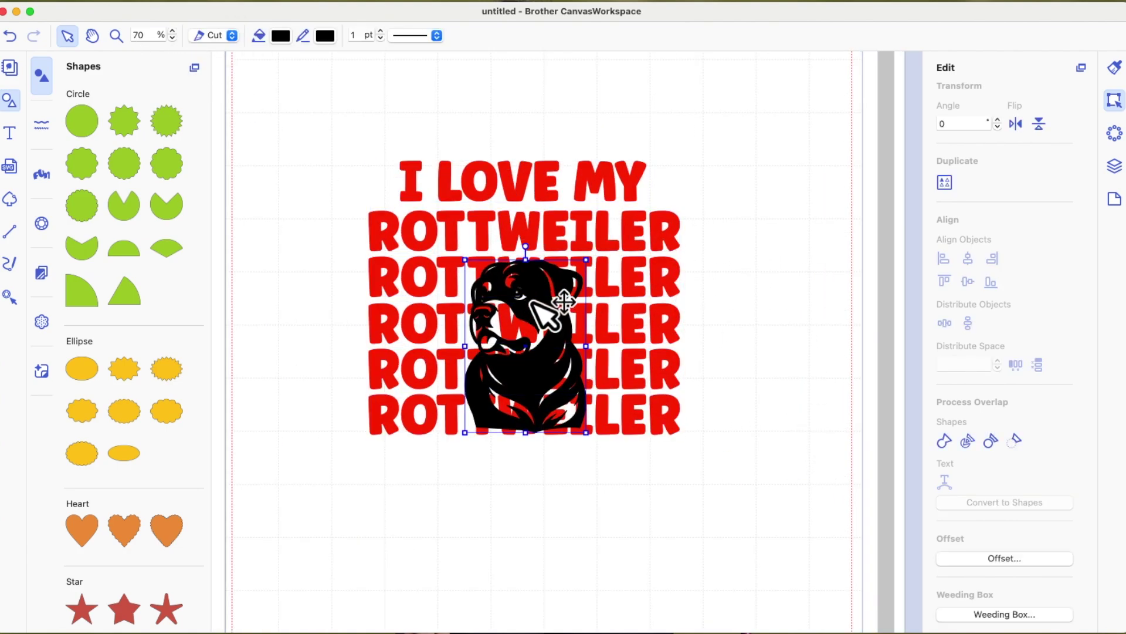
drag(530, 301, 795, 308)
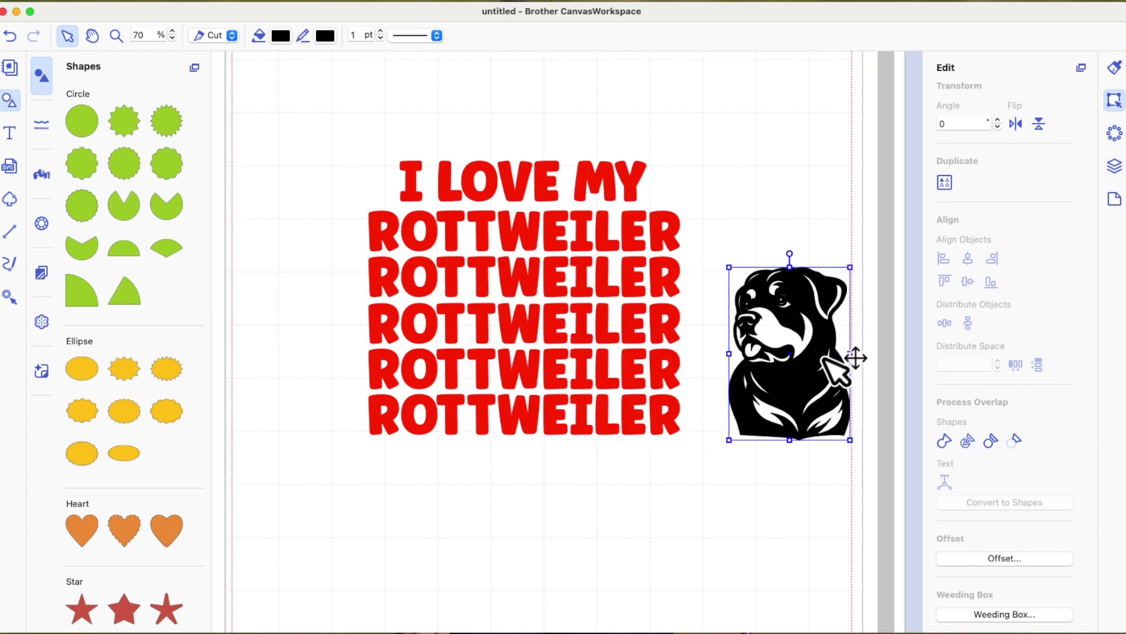
Select each of the six text lines in turn to check whether they are separate objects.
click(543, 191)
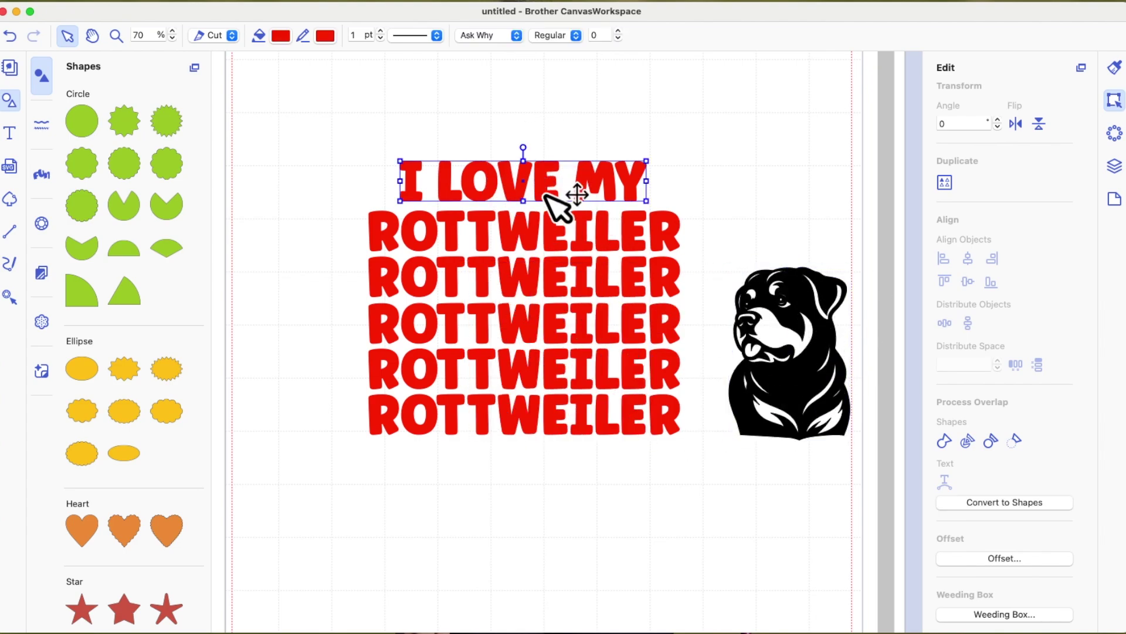
click(542, 240)
click(561, 277)
click(560, 323)
click(561, 369)
click(560, 416)
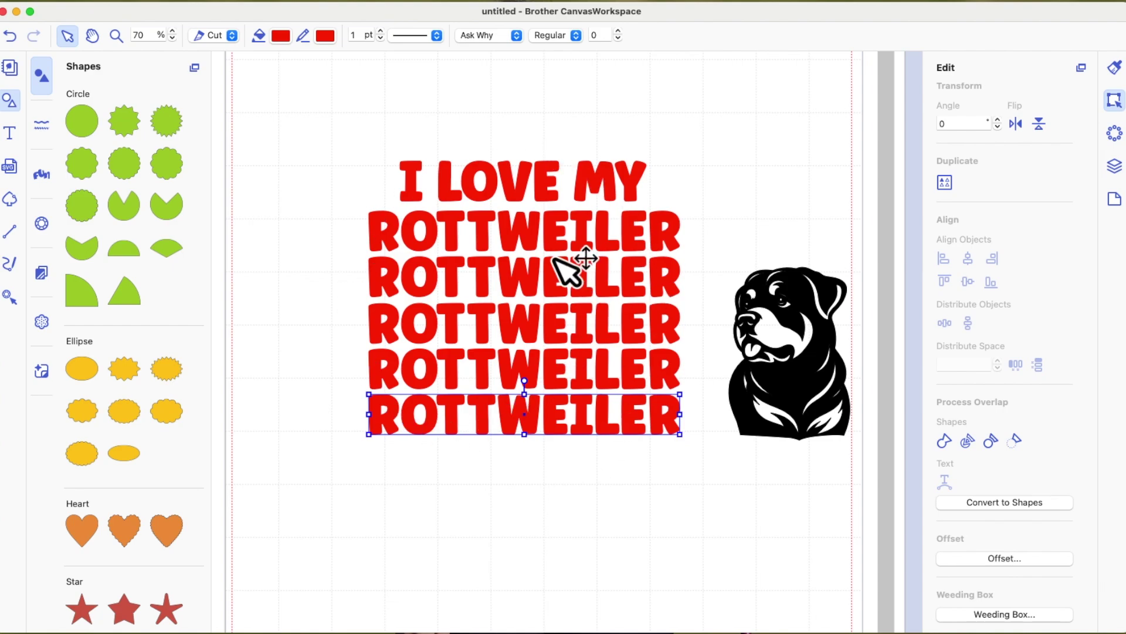
Create an outward offset line around the dog's outer edge with 0.12" spacing, round corners and the original left as is.
click(801, 377)
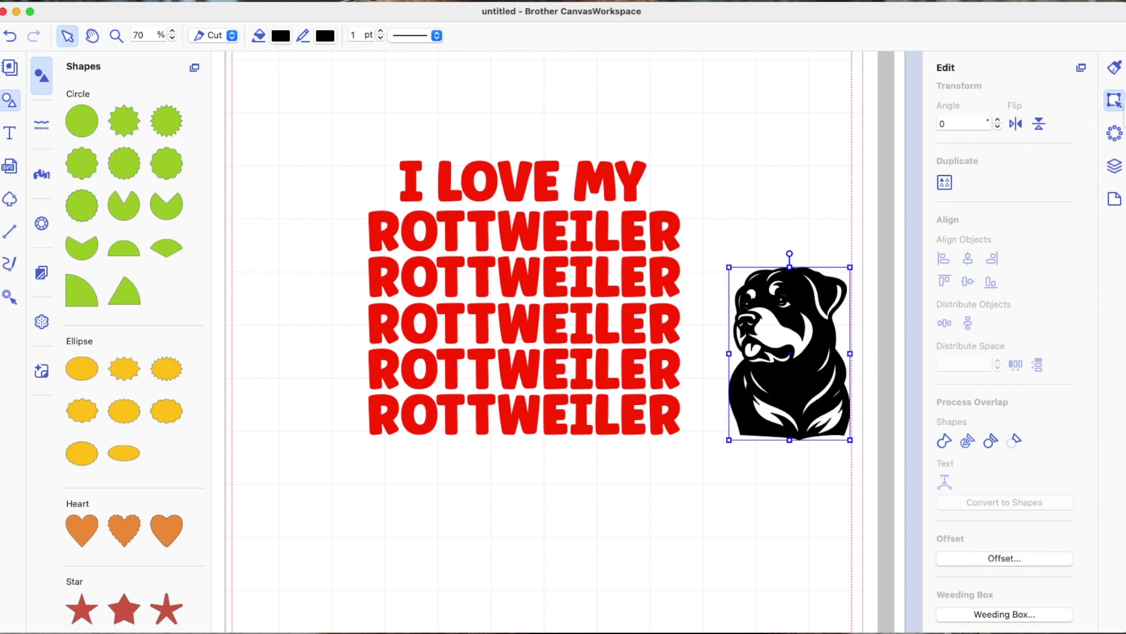
scroll(1043, 336, up, 3)
scroll(1043, 337, down, 3)
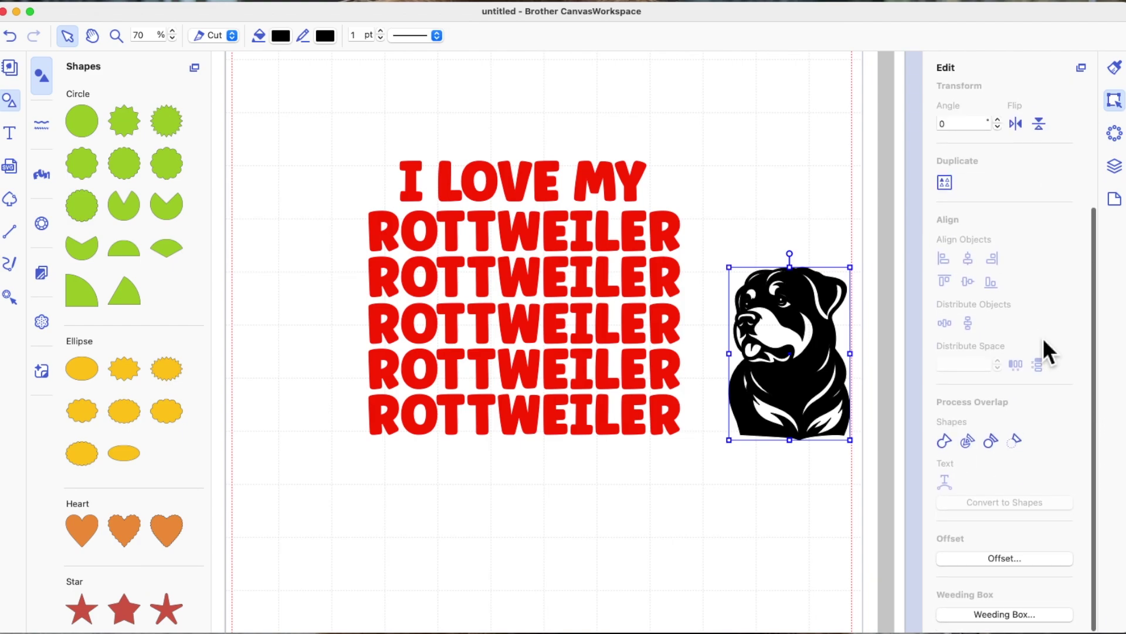
click(1012, 559)
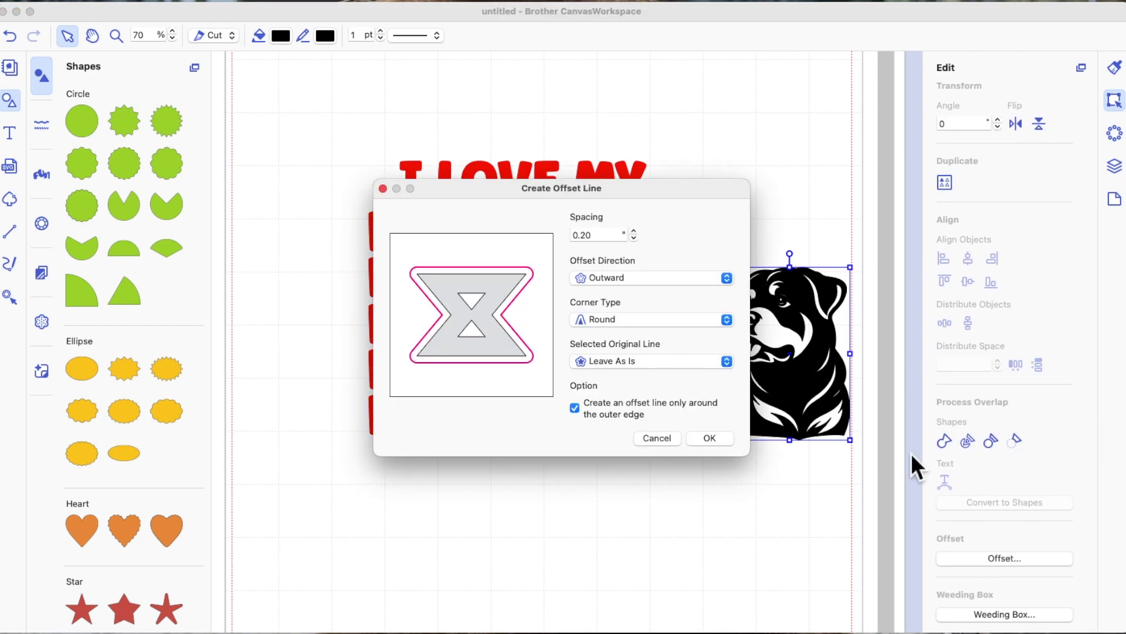
drag(712, 185, 384, 188)
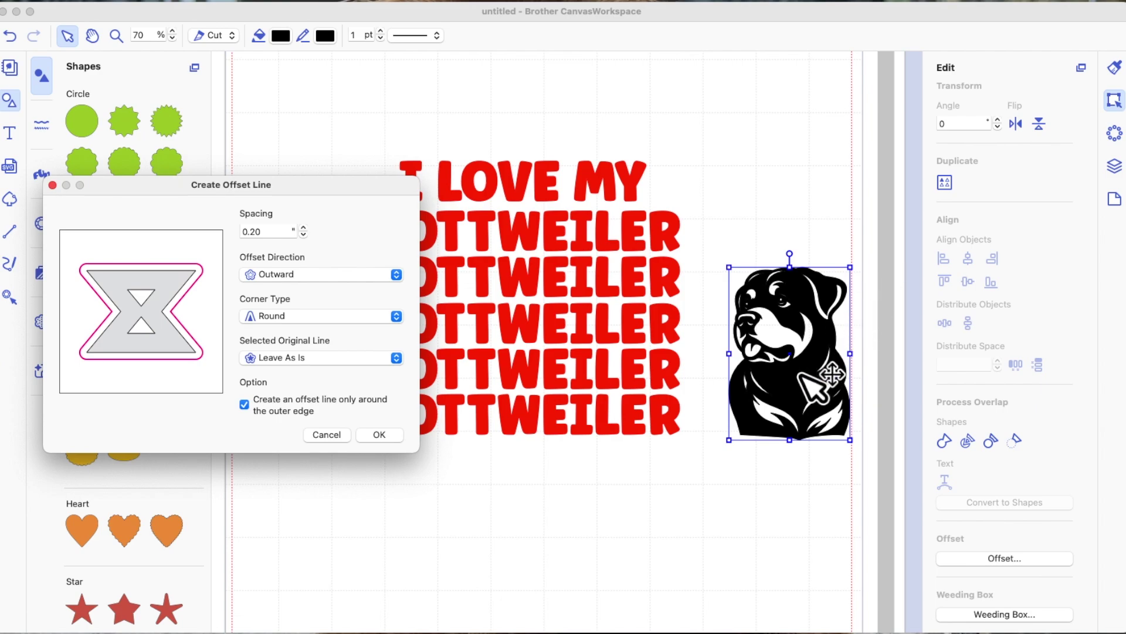
click(305, 236)
click(304, 236)
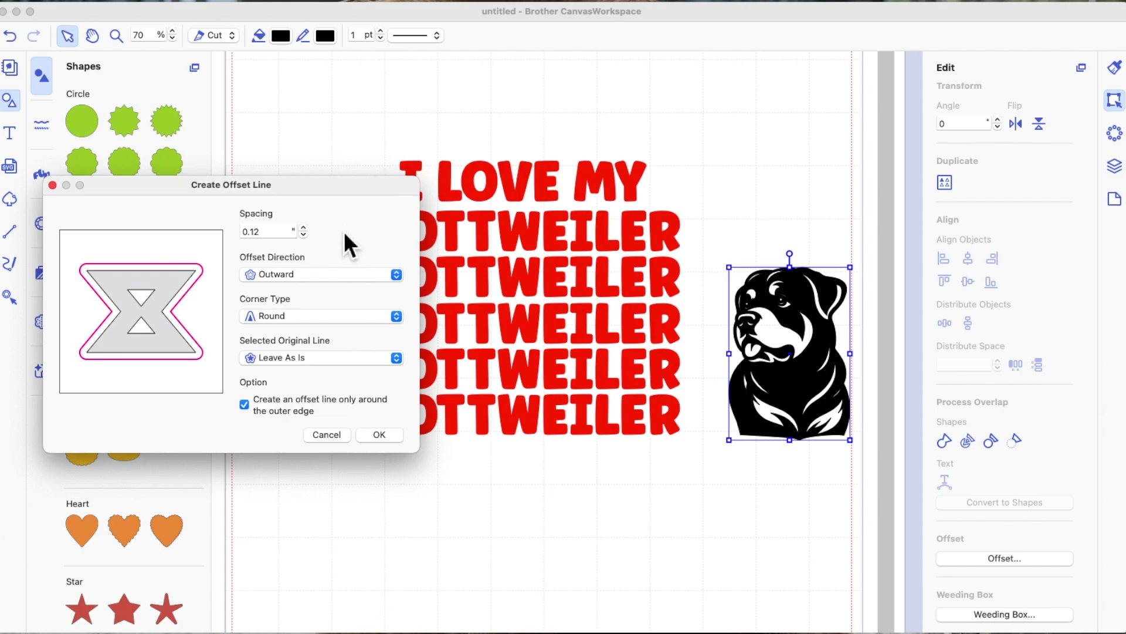
click(251, 232)
text(1)
click(389, 437)
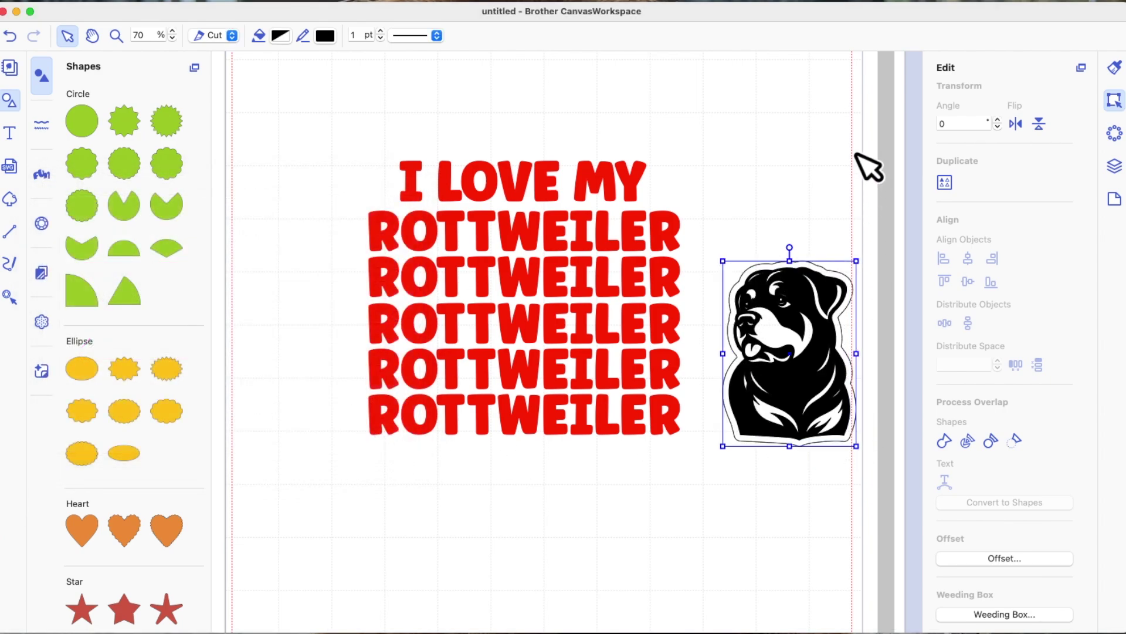
Move the offset outline off the dog to the empty area below the text lines and select the dog.
drag(779, 303, 572, 469)
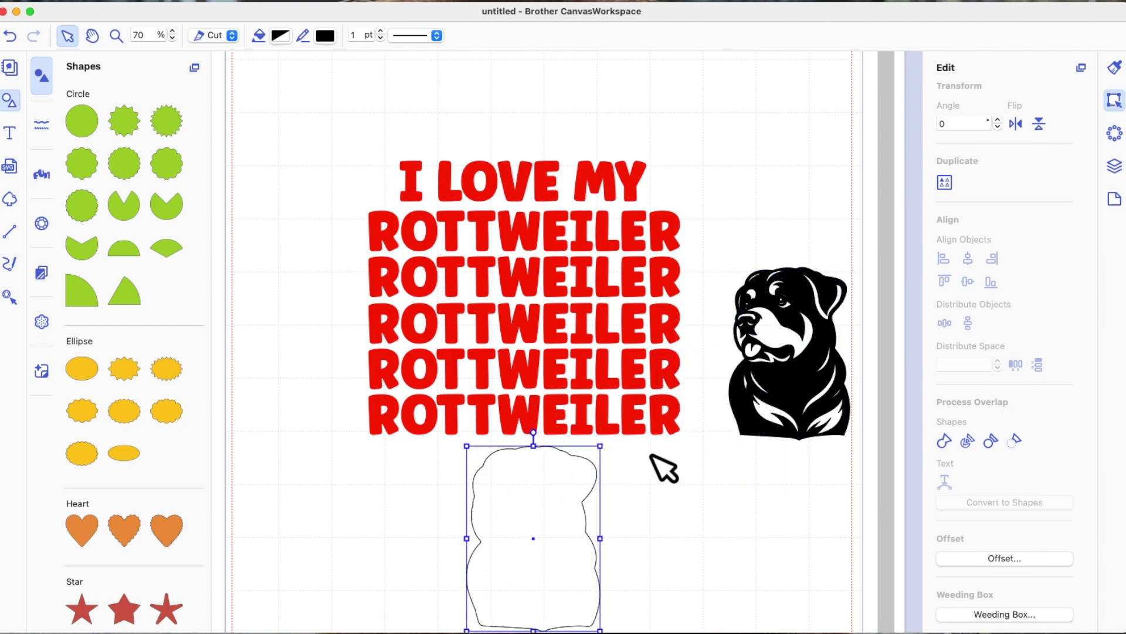
scroll(674, 365, down, 5)
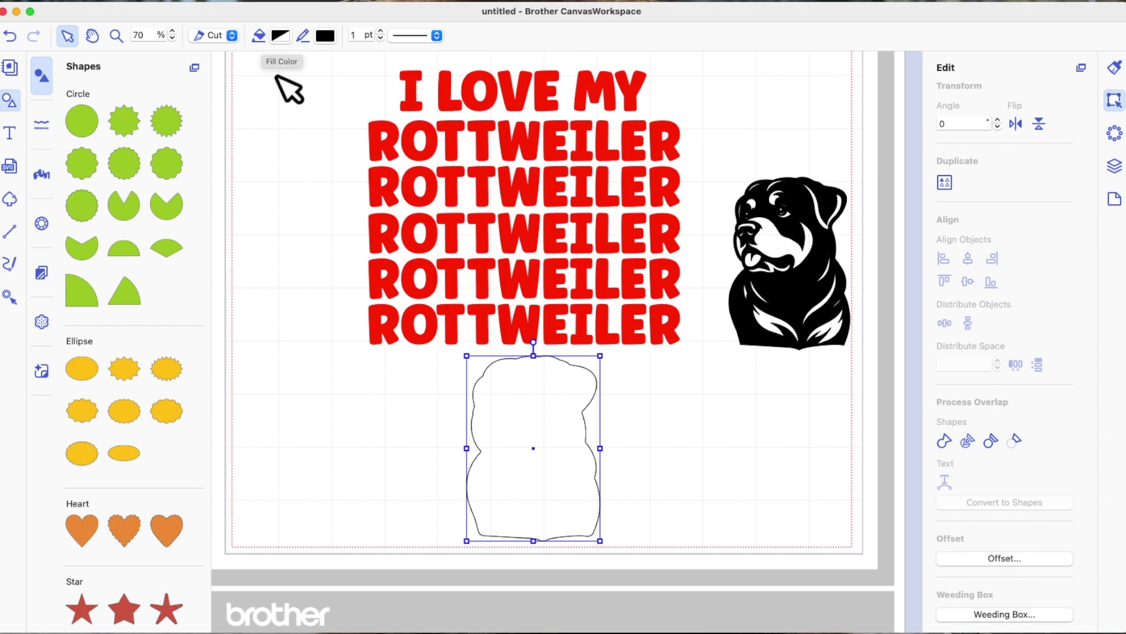
click(172, 39)
click(172, 39)
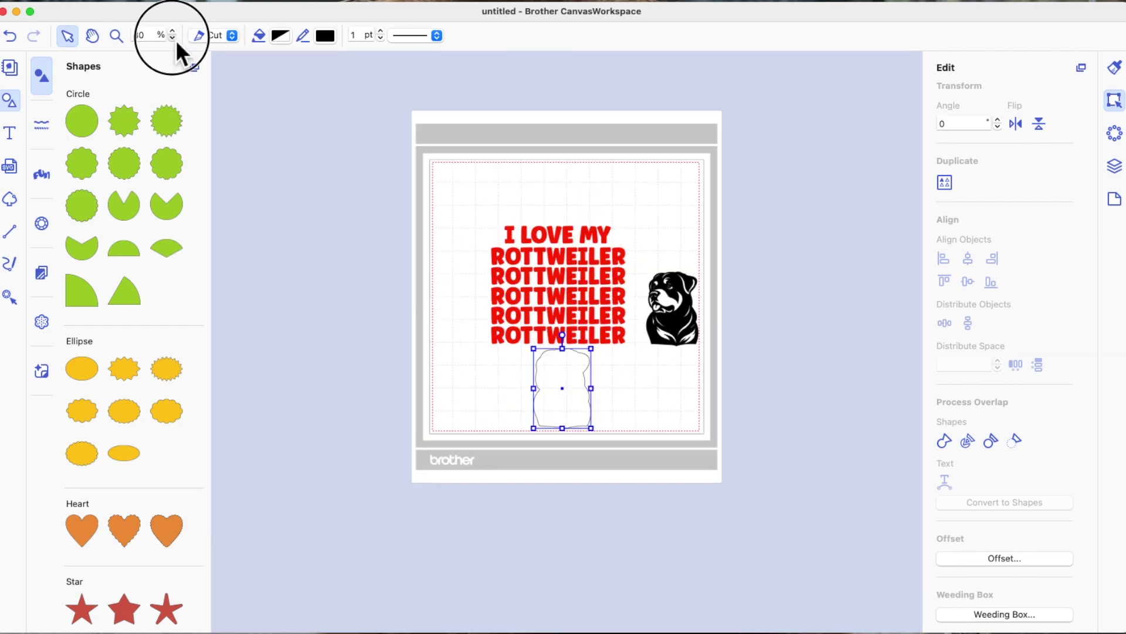
click(679, 338)
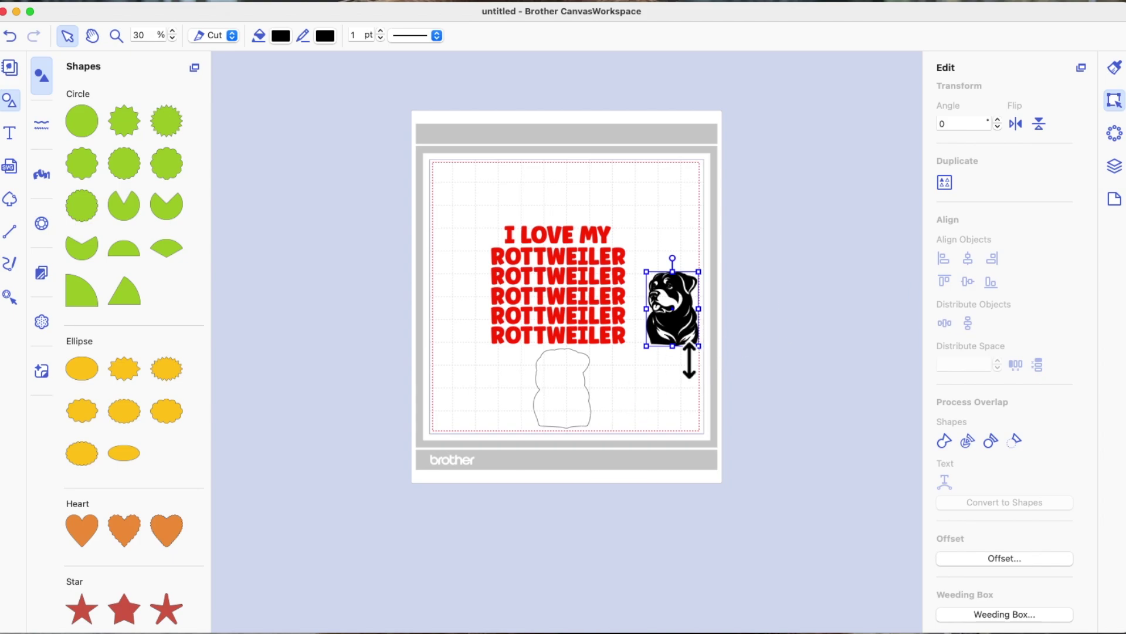
Try positioning the dog's offset outline over the lowest ROTTWEILER line.
click(173, 33)
click(172, 32)
click(172, 31)
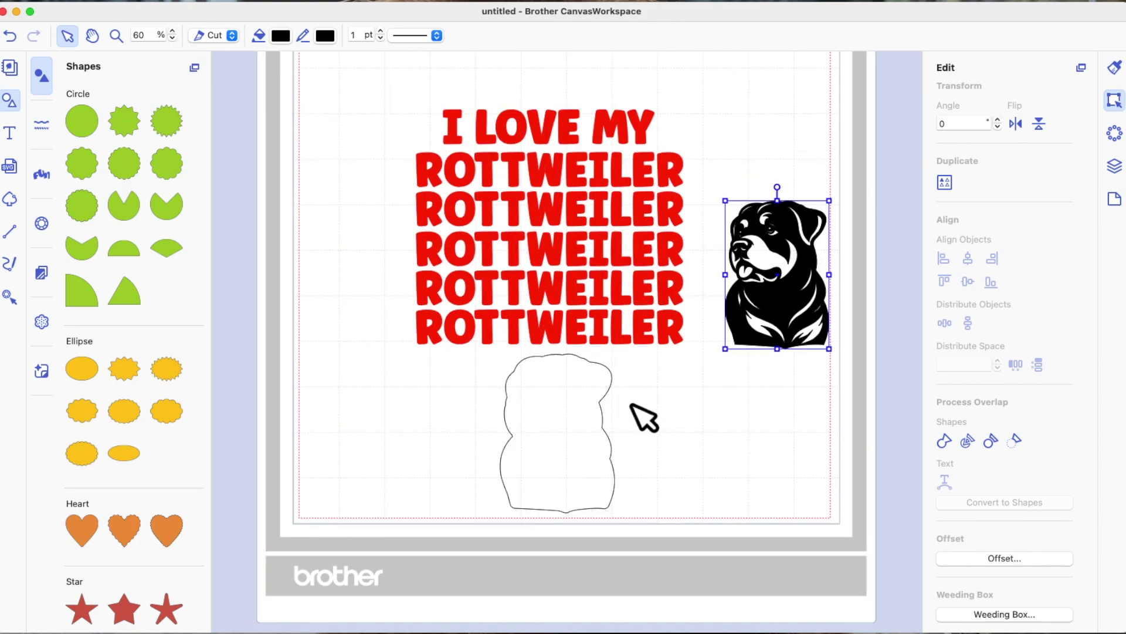
scroll(675, 395, up, 2)
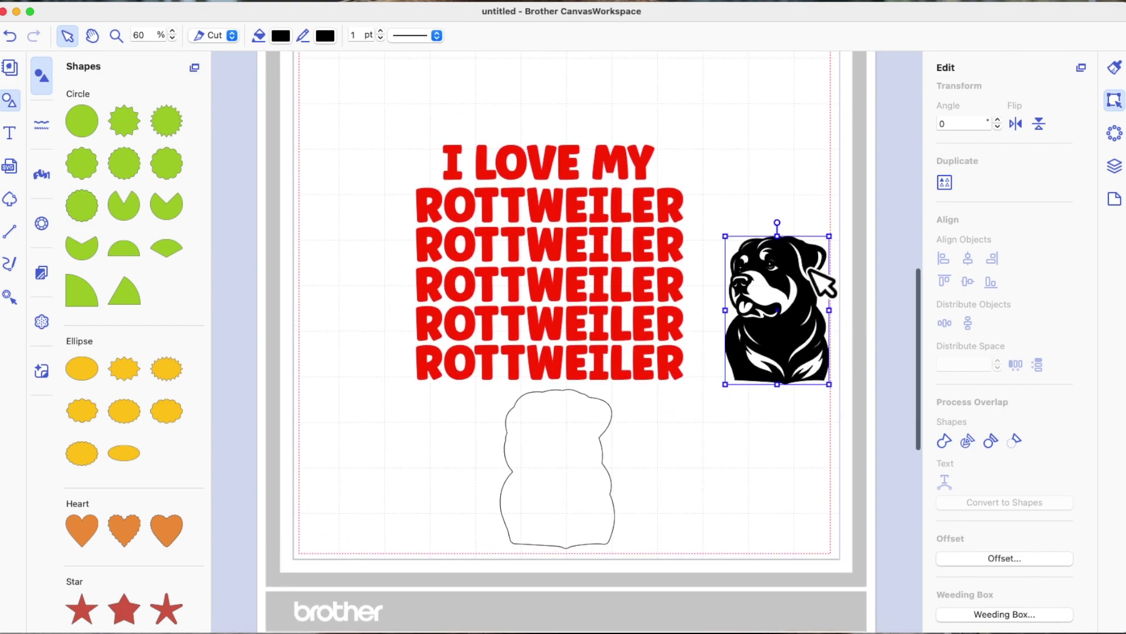
click(565, 477)
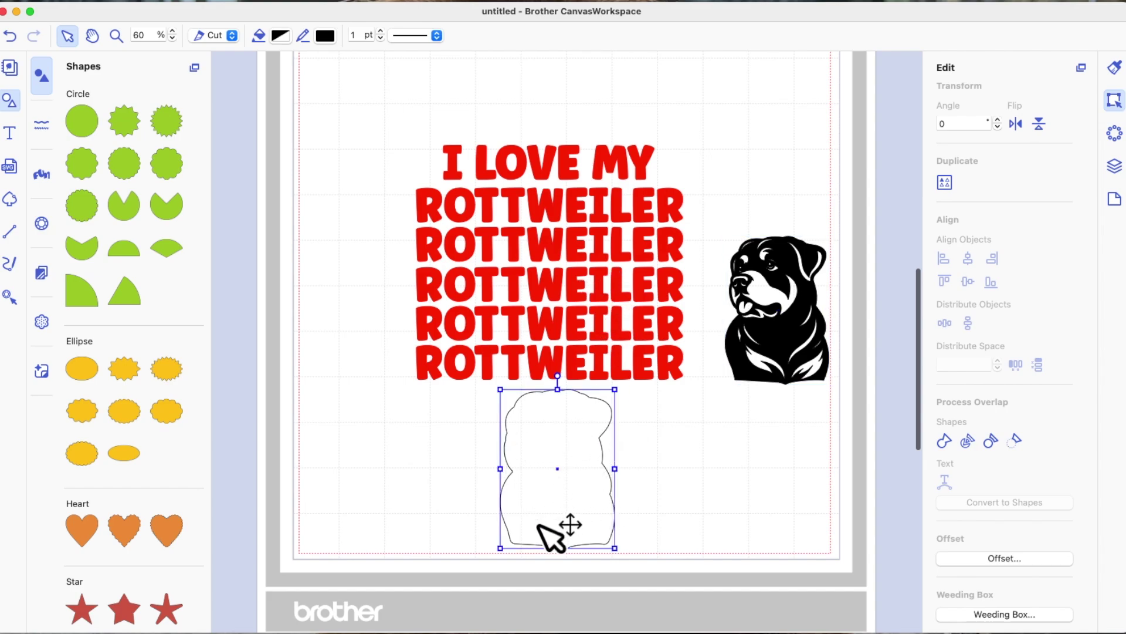
drag(544, 519, 575, 482)
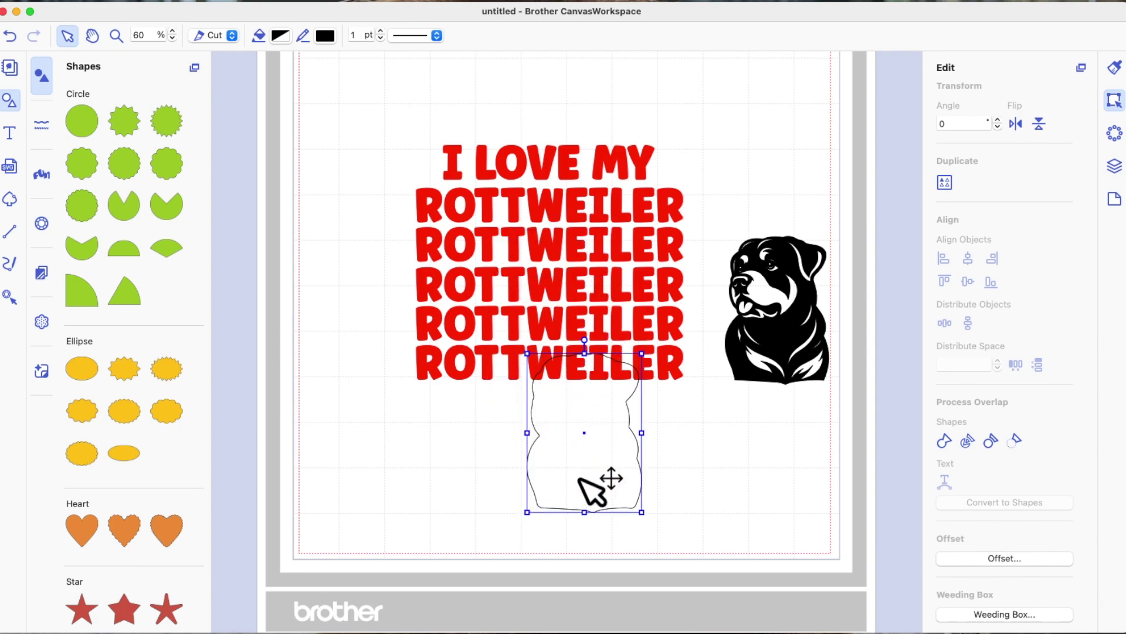
Undo the outline moves to bring it back around the dog, and scale the dog and outline together slightly smaller.
click(10, 36)
click(11, 36)
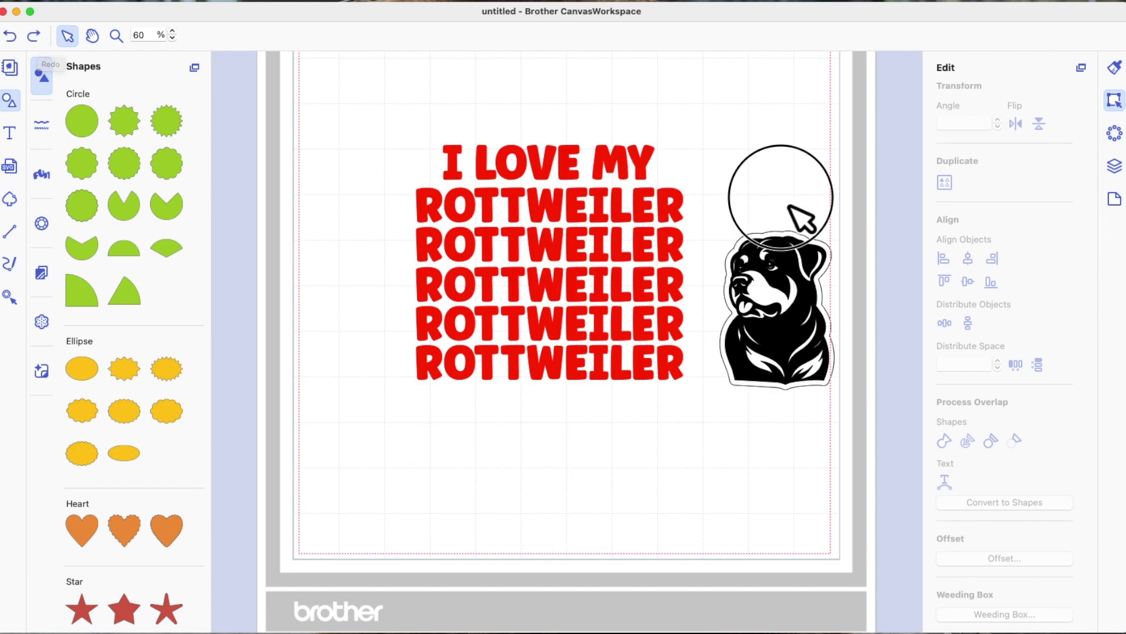
mouse_move(750, 168)
mouse_down()
mouse_move(854, 372)
mouse_move(868, 329)
mouse_up()
drag(852, 247, 838, 300)
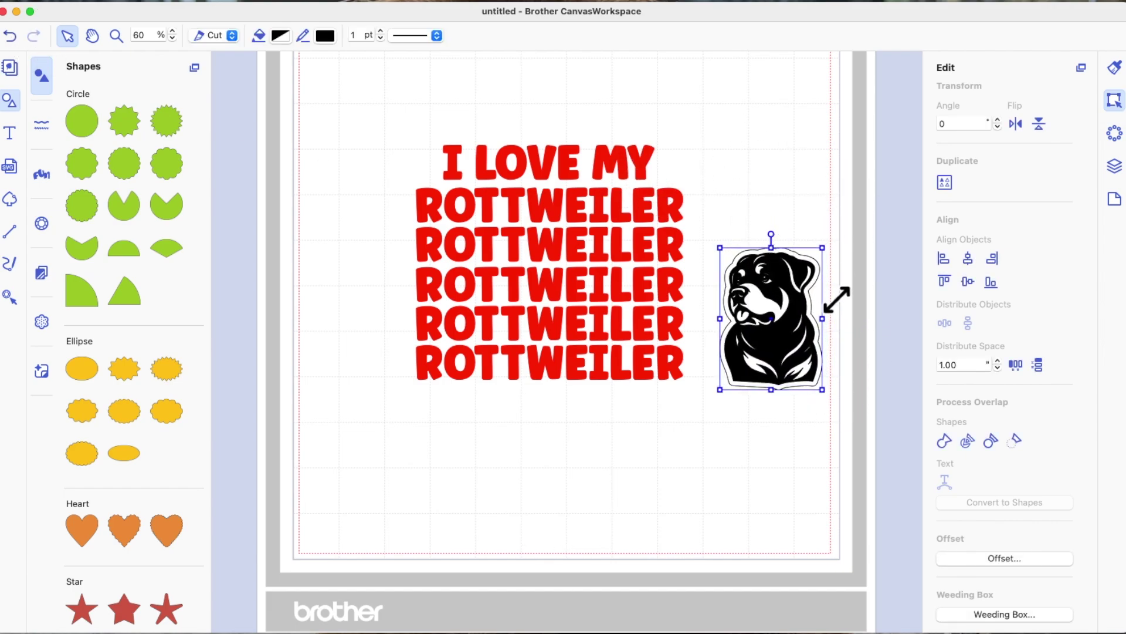
click(809, 430)
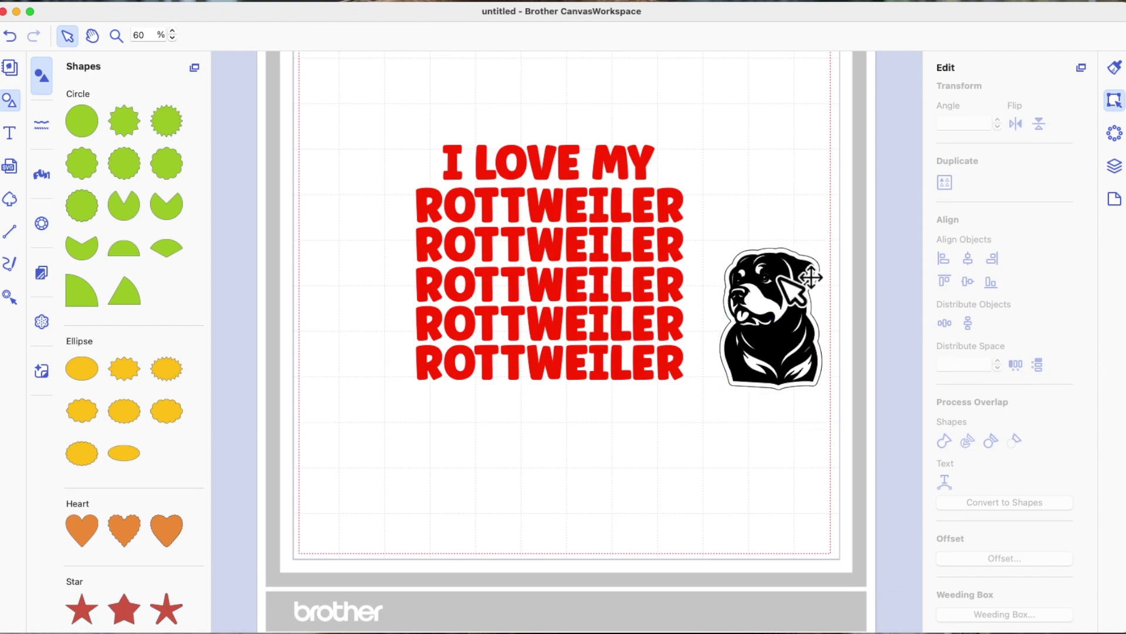
Move only the offset outline off the dog and onto the middle of the four lower ROTTWEILER lines.
drag(810, 277, 751, 470)
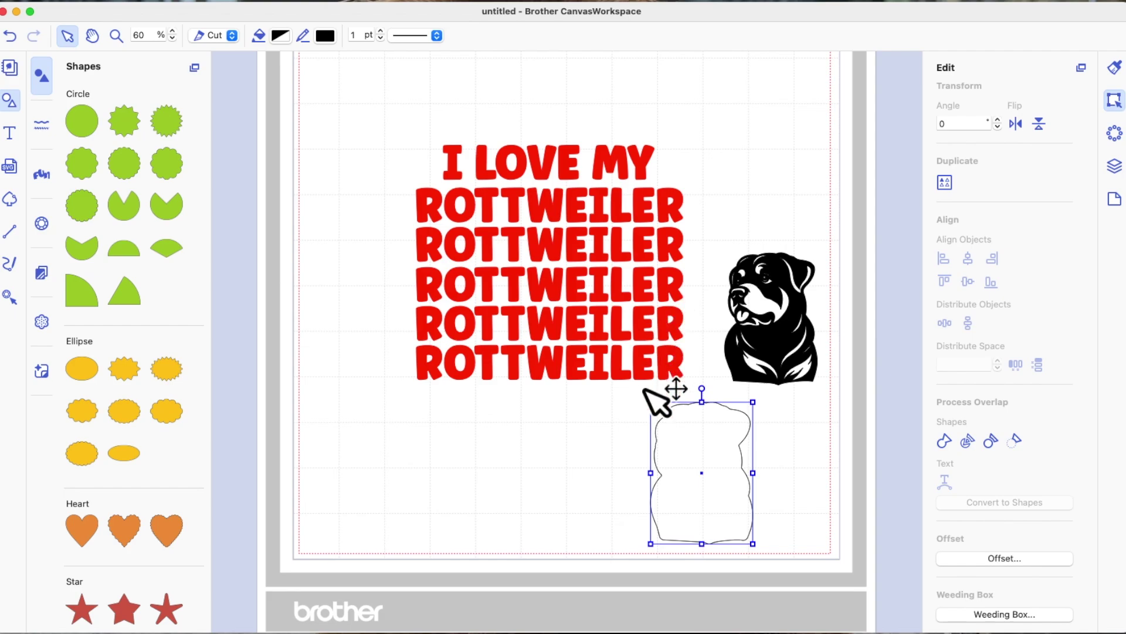
drag(676, 456, 568, 316)
click(748, 215)
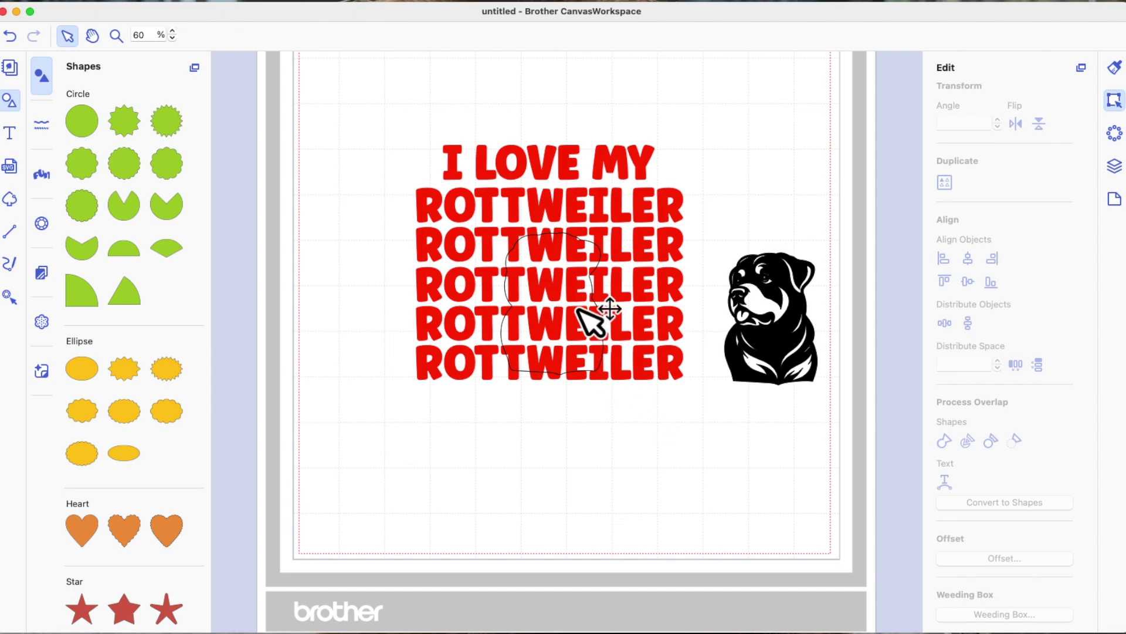
Fill the offset outline over the lettering with solid black.
click(567, 256)
click(322, 44)
click(280, 36)
click(752, 147)
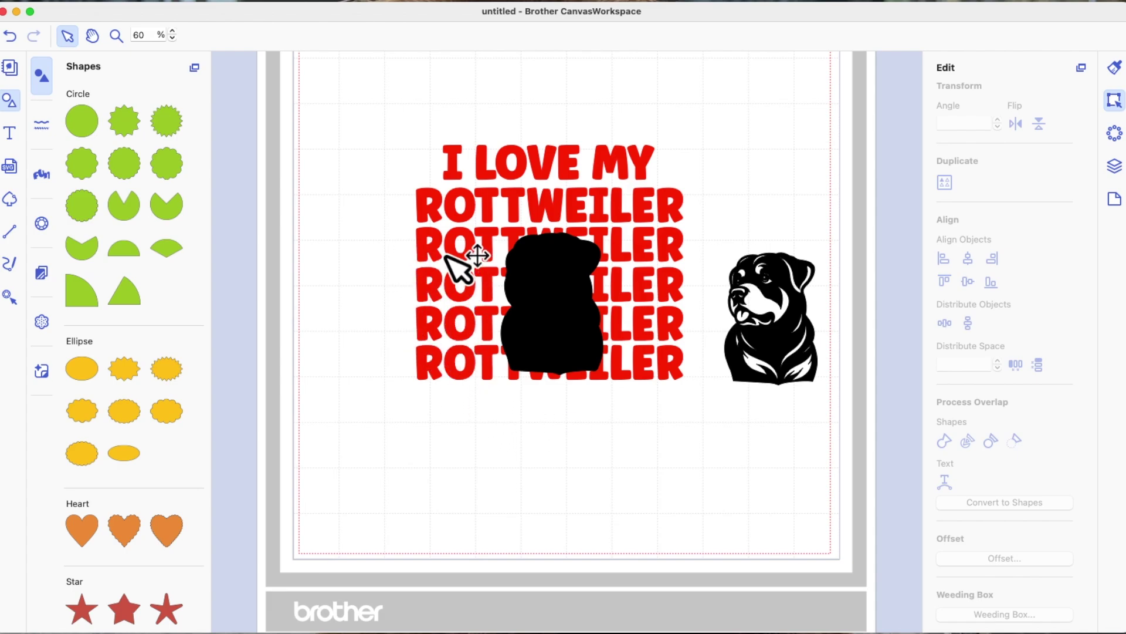
Try subtracting the black outline shape from the four lower ROTTWEILER lines with Process Overlap, and undo it.
drag(400, 231, 711, 404)
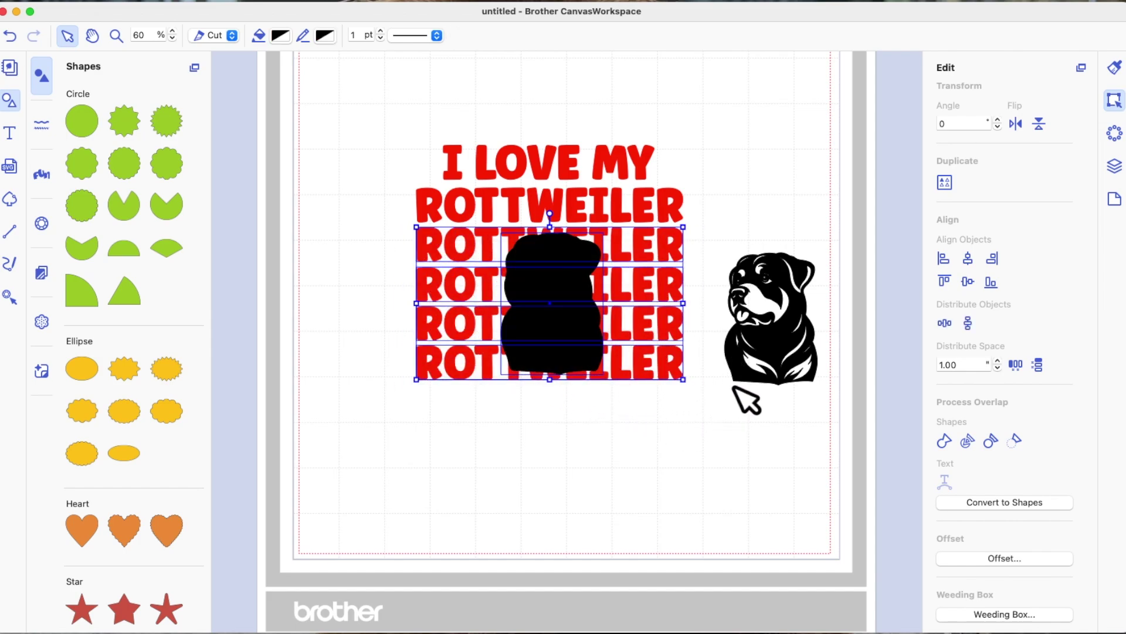
click(1018, 443)
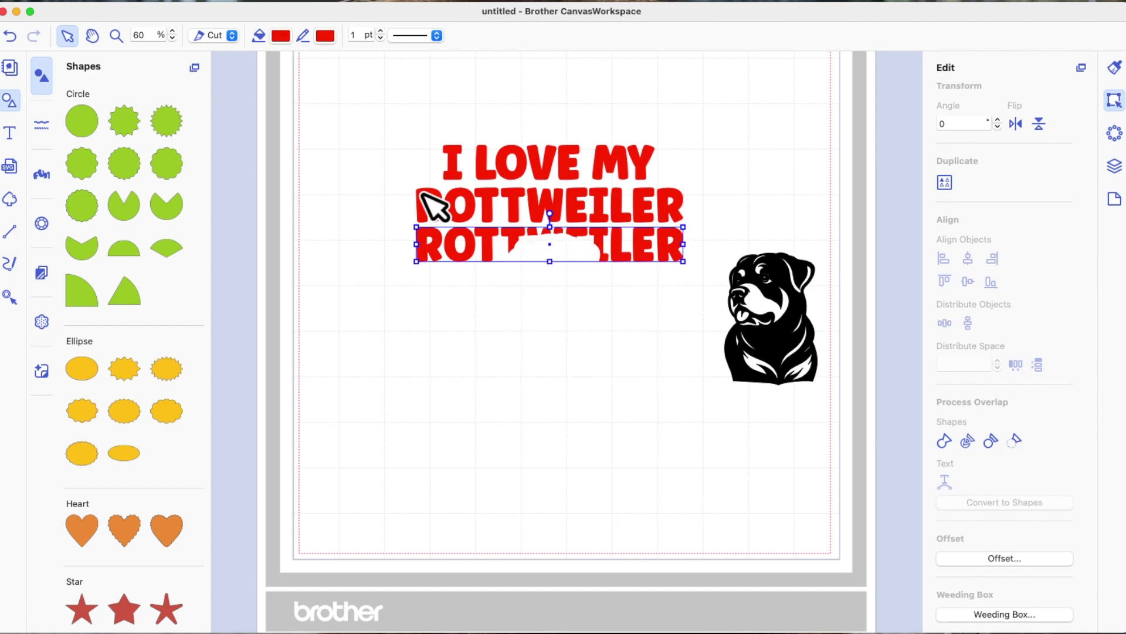
click(10, 36)
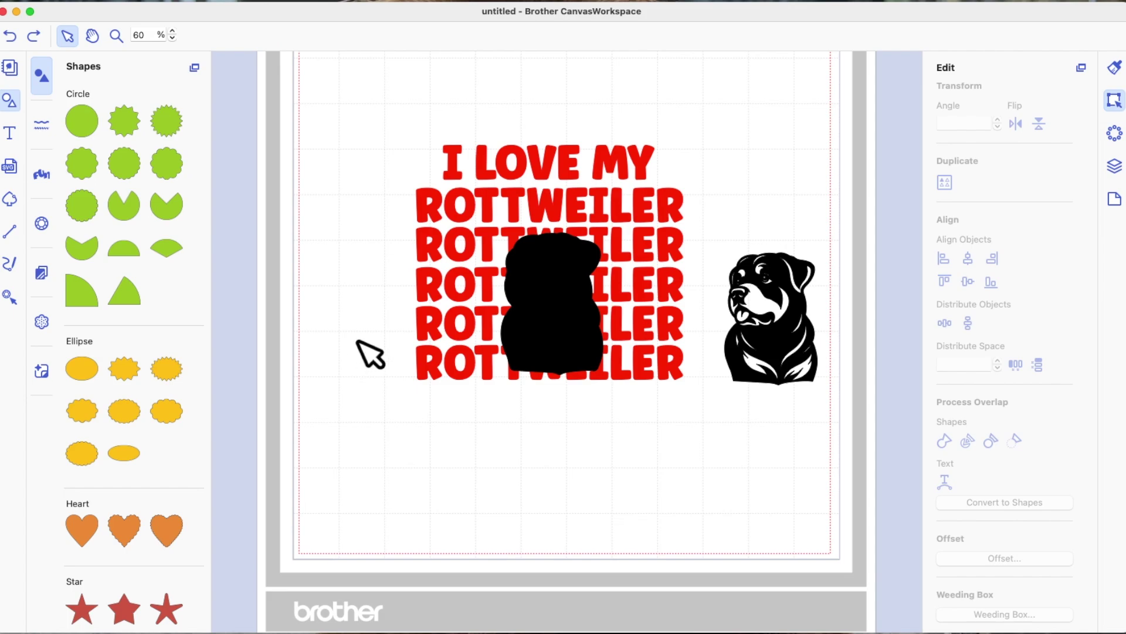
Apply Remove Overlap to the four lower ROTTWEILER lines together with the black outline shape.
drag(381, 227, 651, 393)
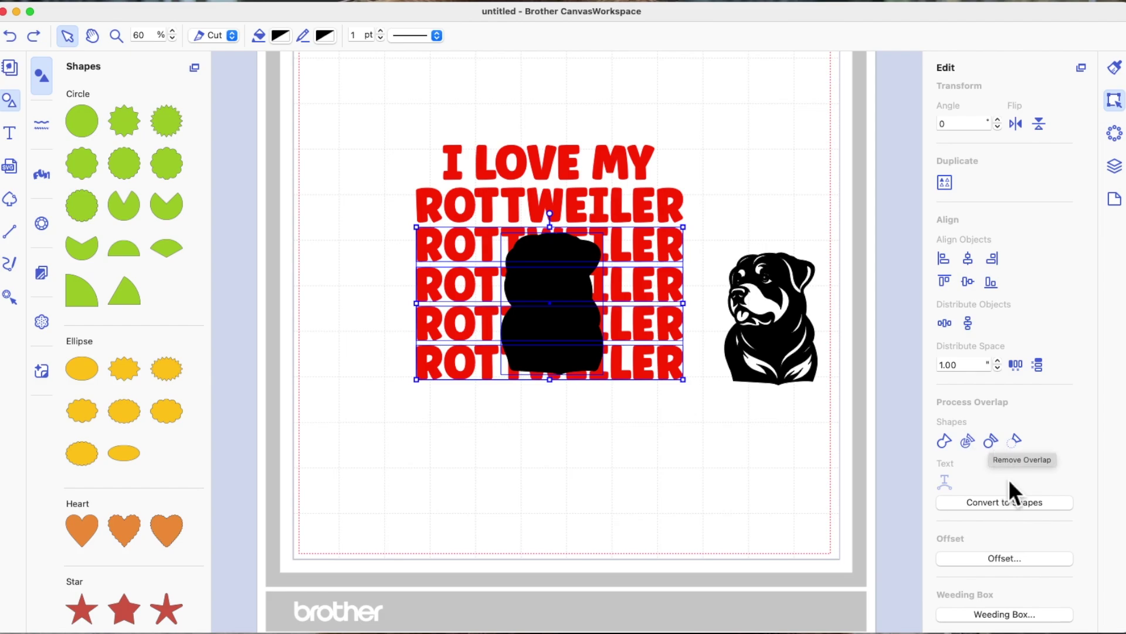
click(994, 442)
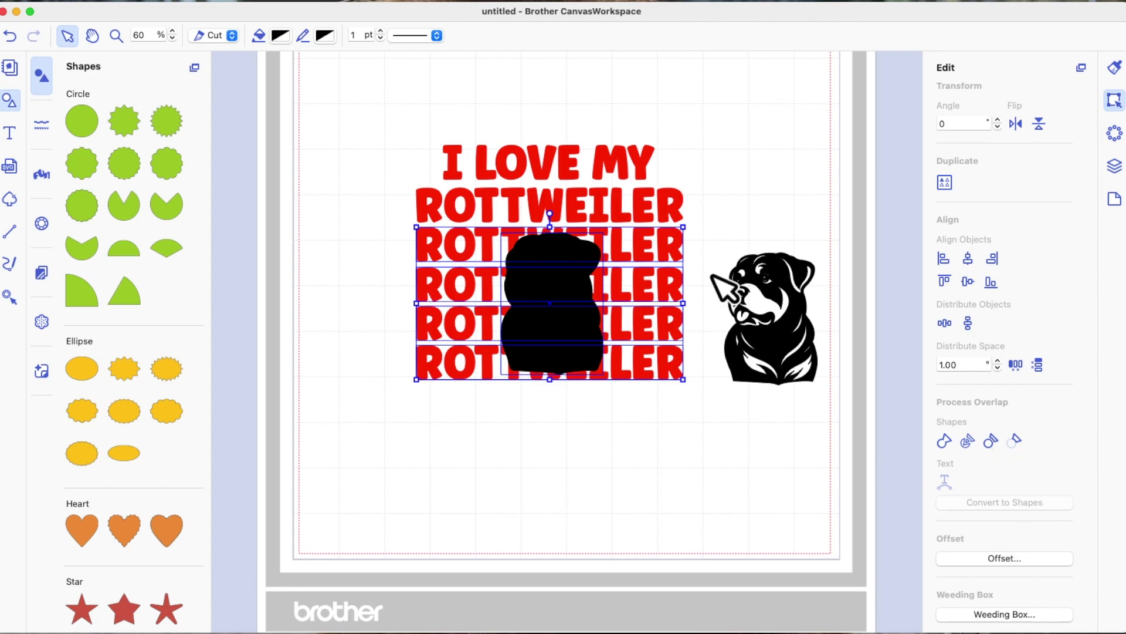
click(777, 134)
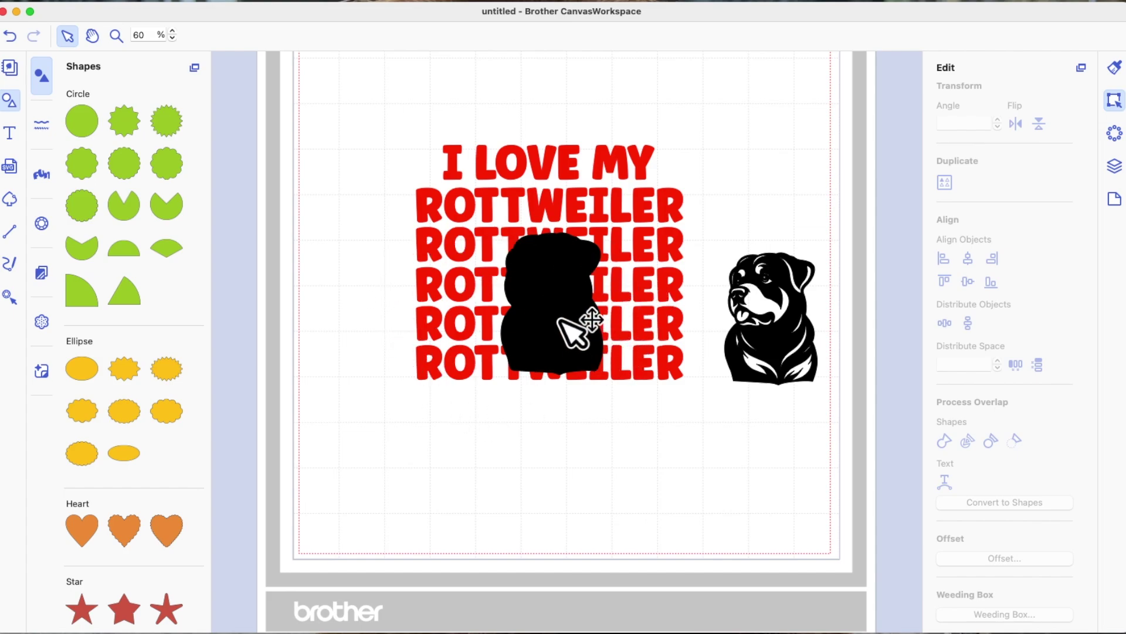
Move the black silhouette out of the lettering to the empty area below the dog.
click(580, 326)
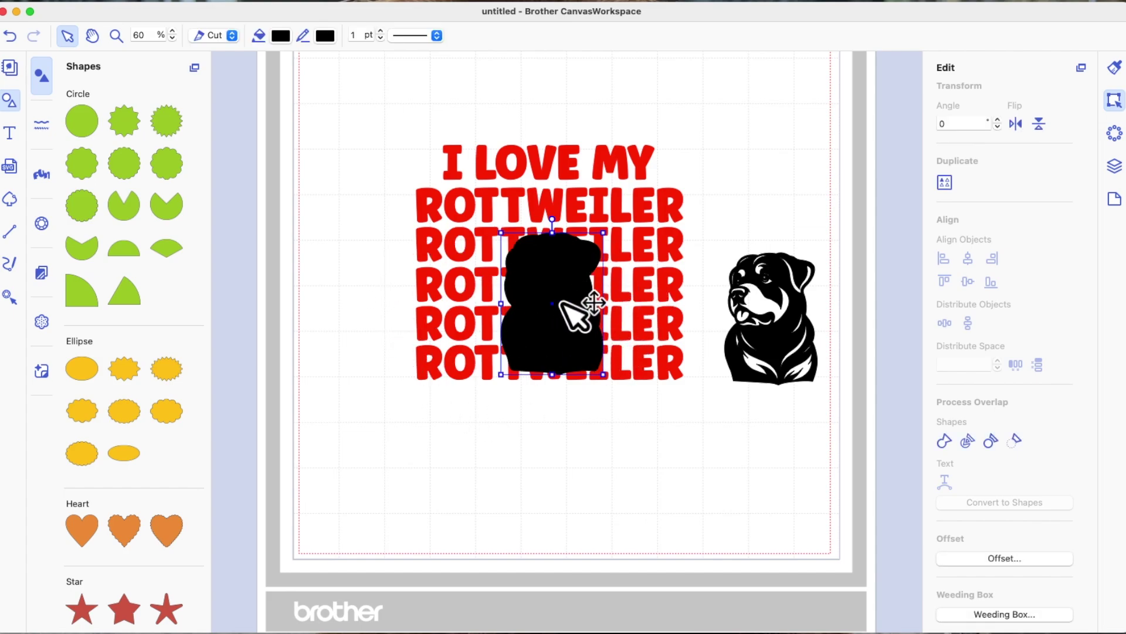
drag(558, 286, 785, 462)
click(543, 320)
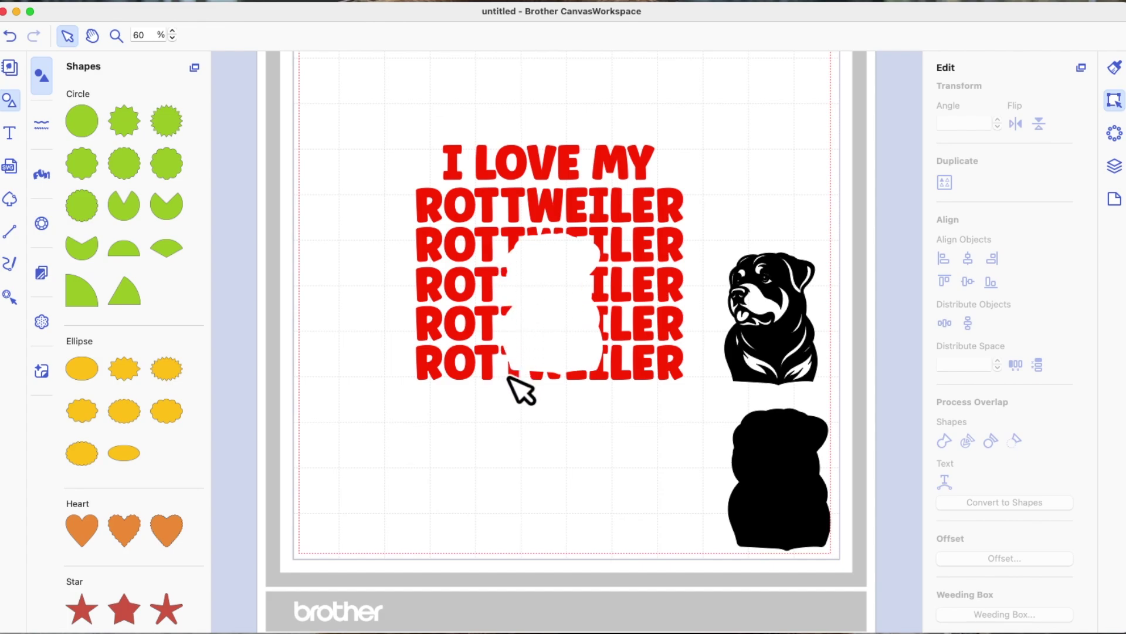
Place the dog image inside the cutout in the text lines and delete the leftover black silhouette.
drag(731, 355, 555, 341)
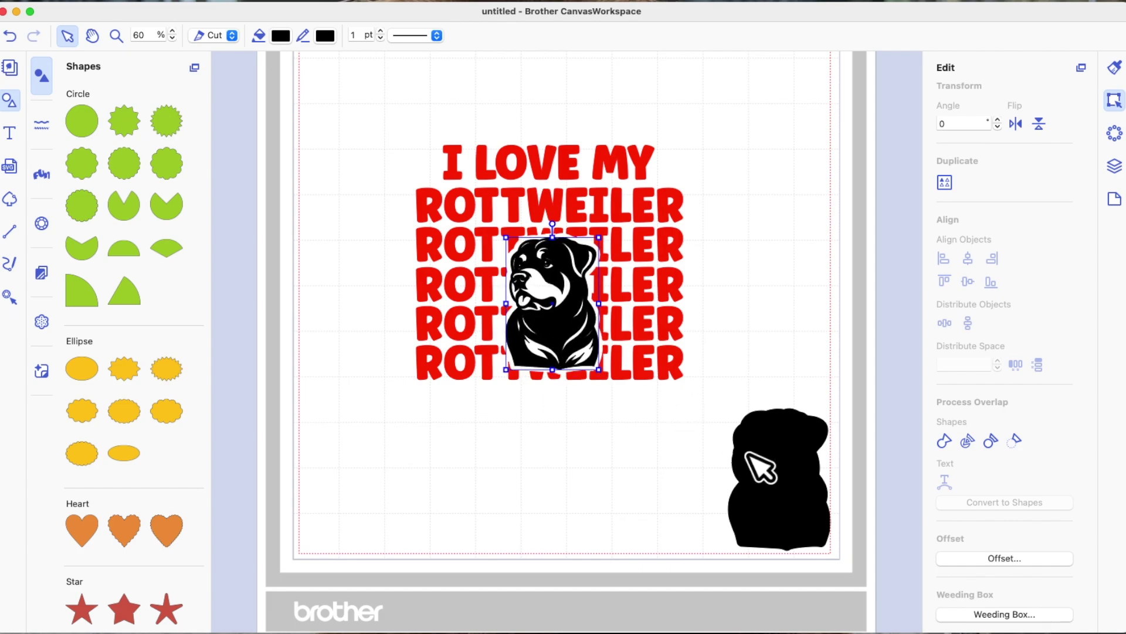
click(799, 484)
key(Delete)
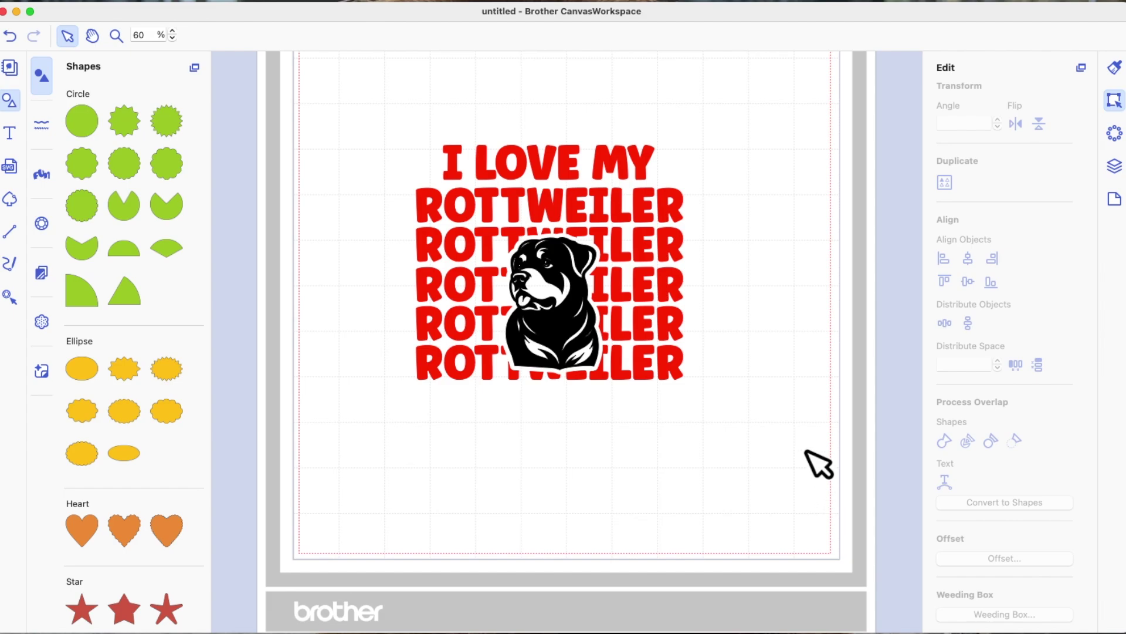
Group all the text lines with the dog and flip the group horizontally.
drag(373, 122, 790, 467)
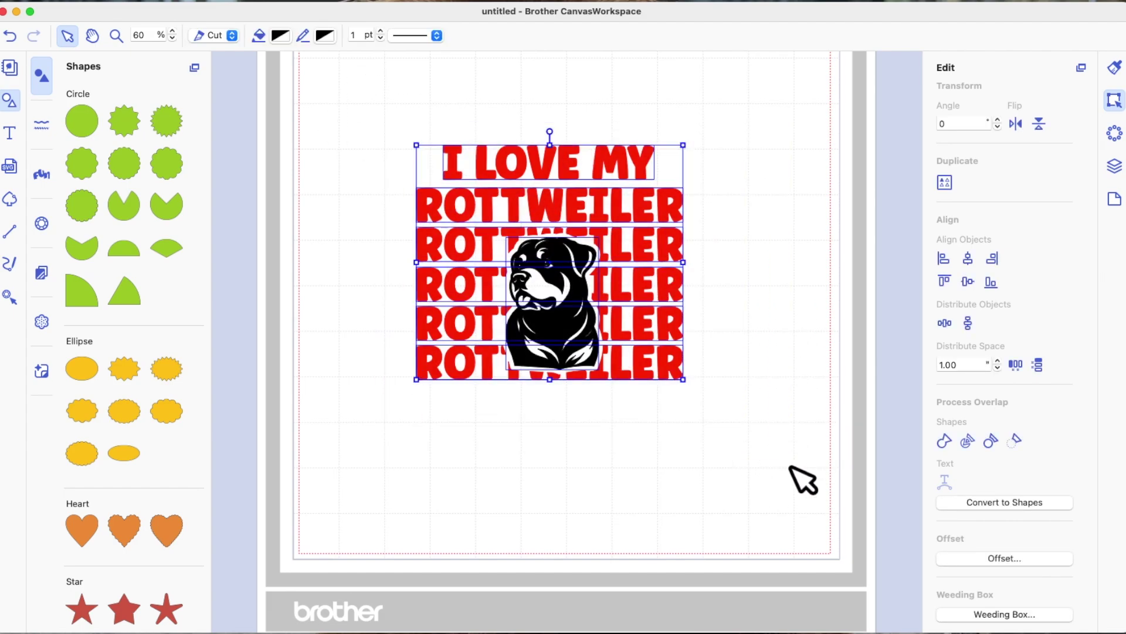
right_click(669, 258)
click(703, 360)
scroll(1012, 266, up, 3)
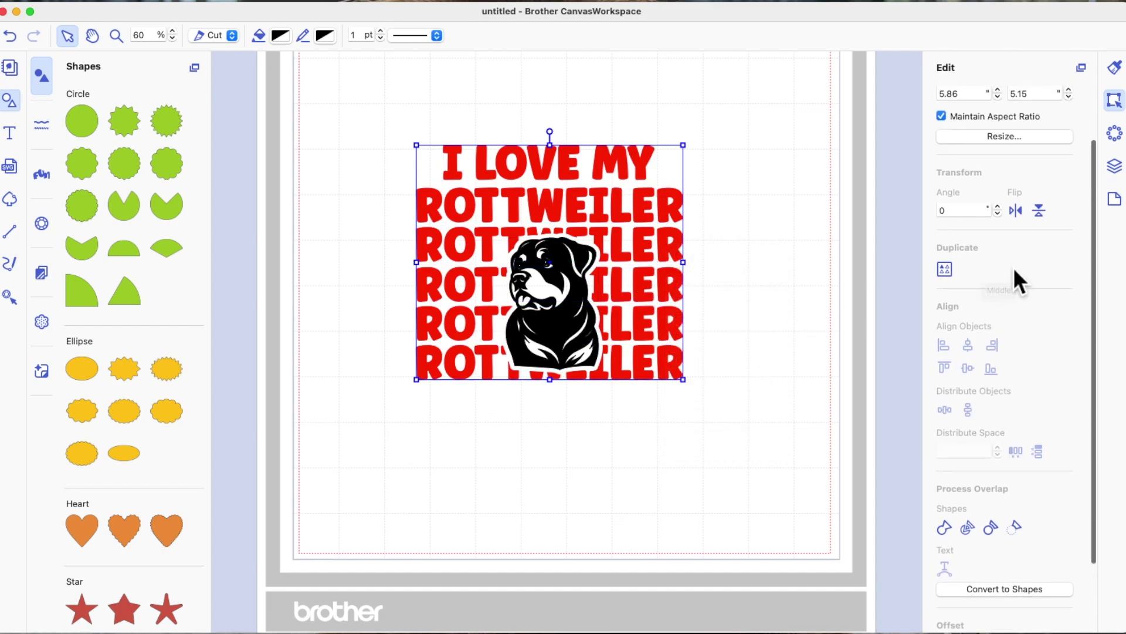
click(1021, 215)
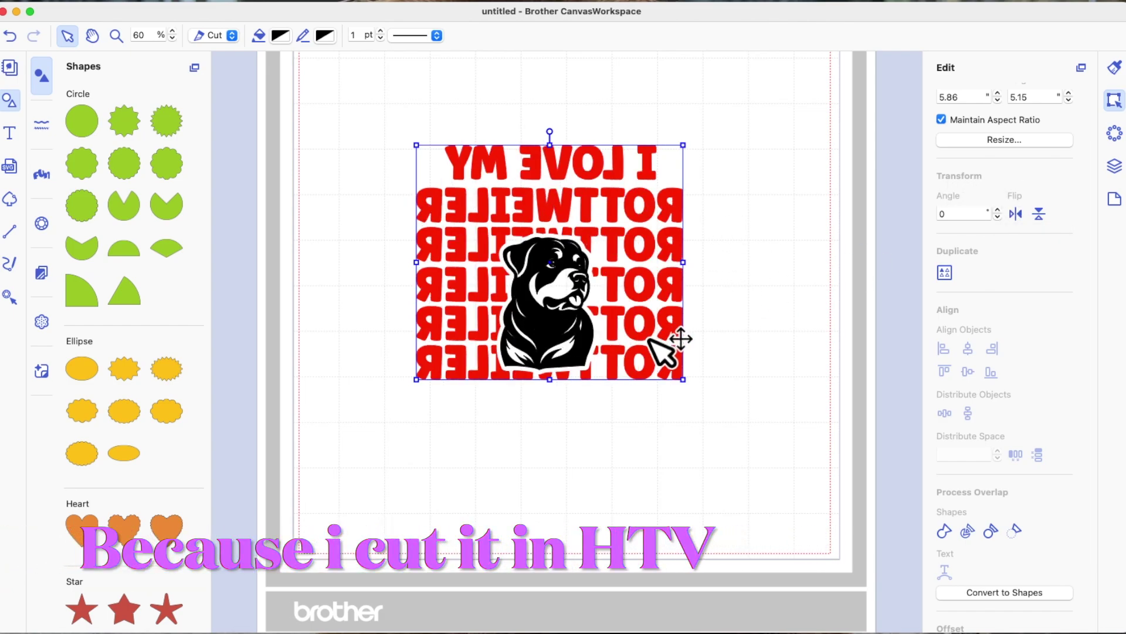
scroll(666, 351, up, 2)
scroll(650, 340, up, 1)
key(super+z)
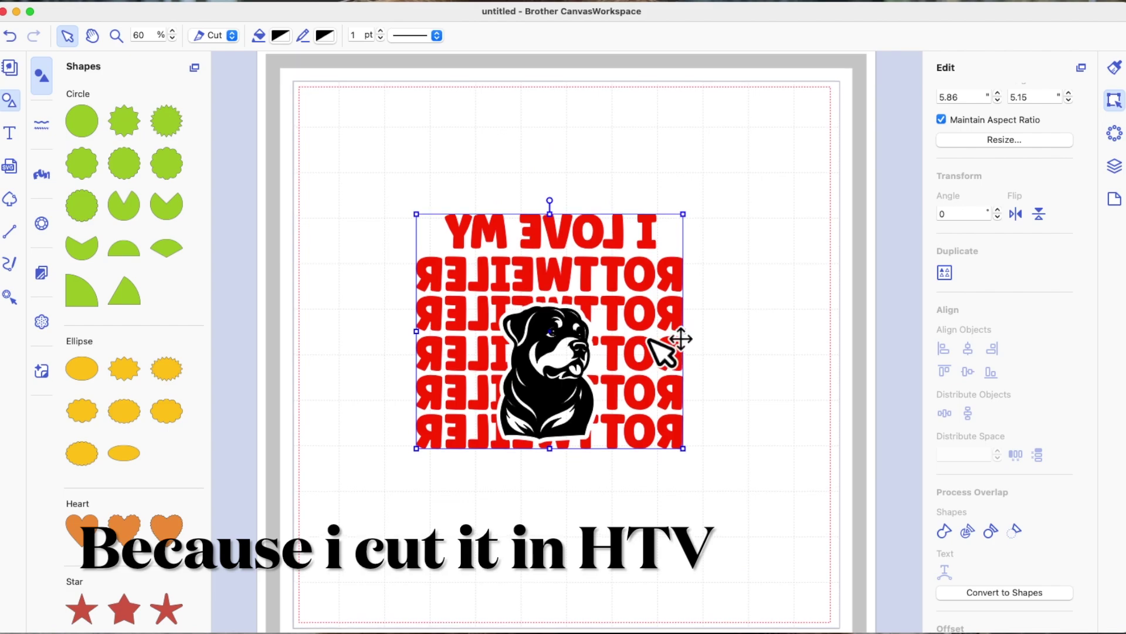
key(super+shift+z)
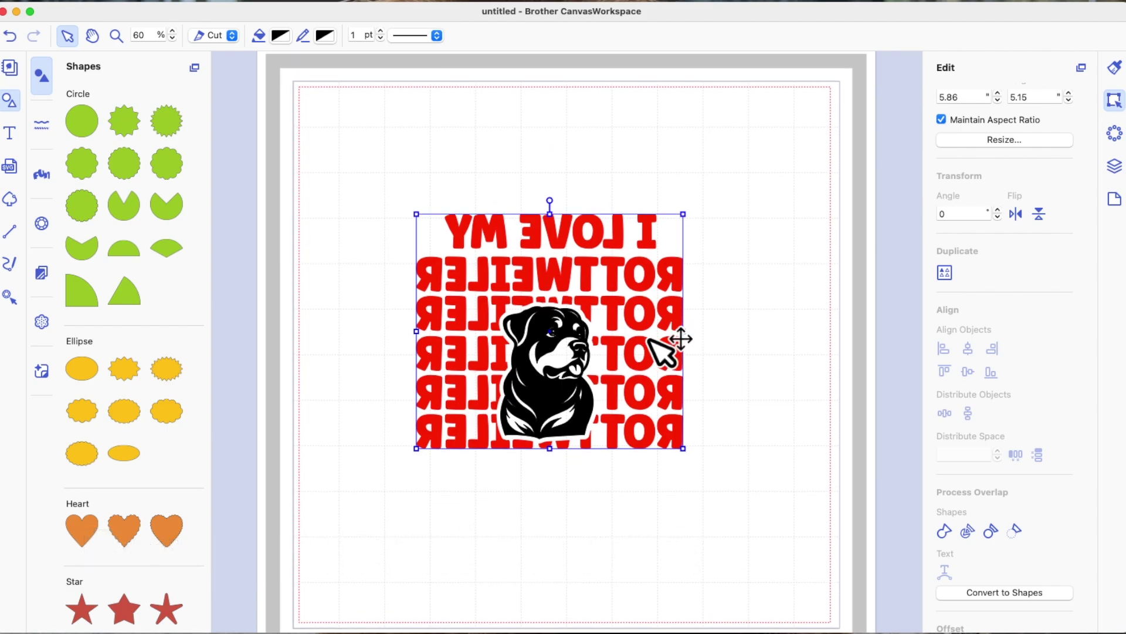
click(741, 341)
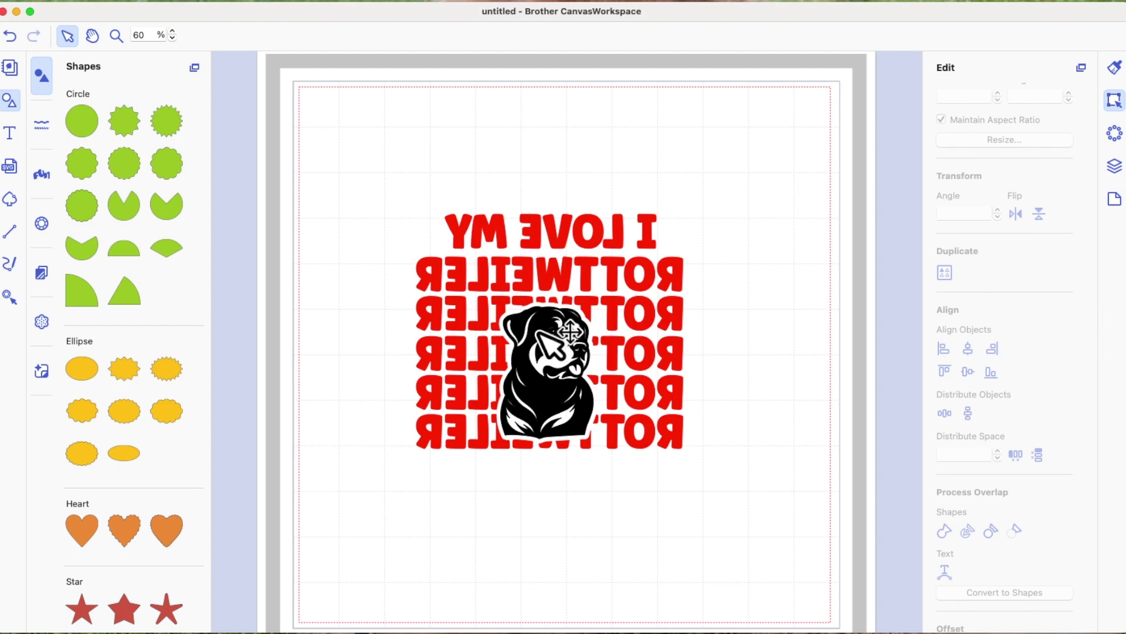
Flip the whole grouped design horizontally again to restore its readable orientation.
key(super+a)
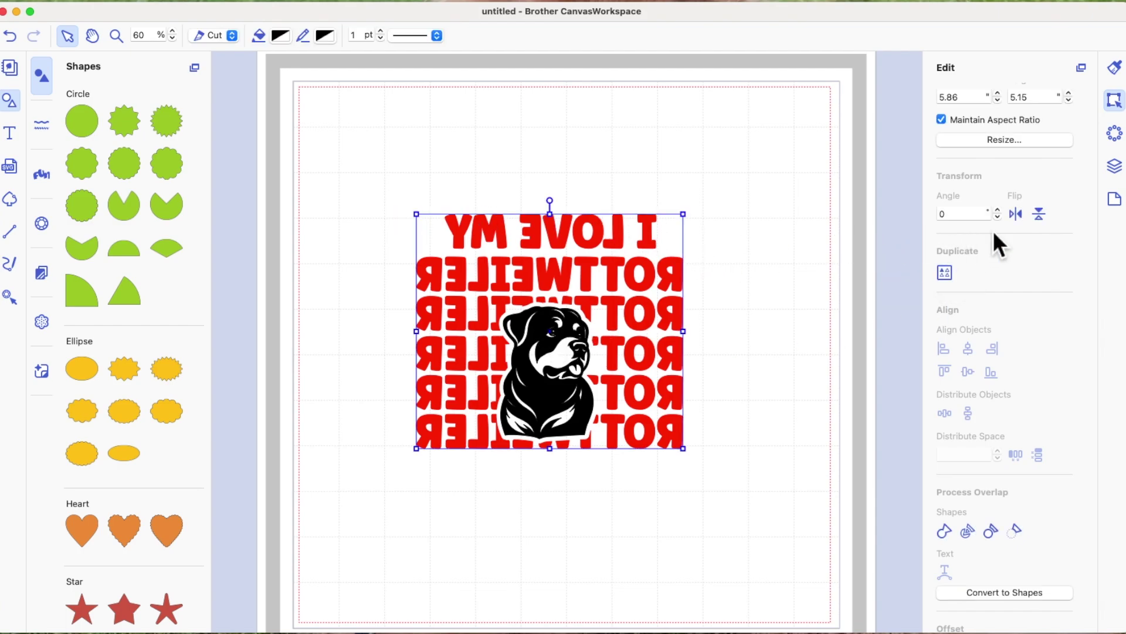
click(1020, 213)
click(780, 258)
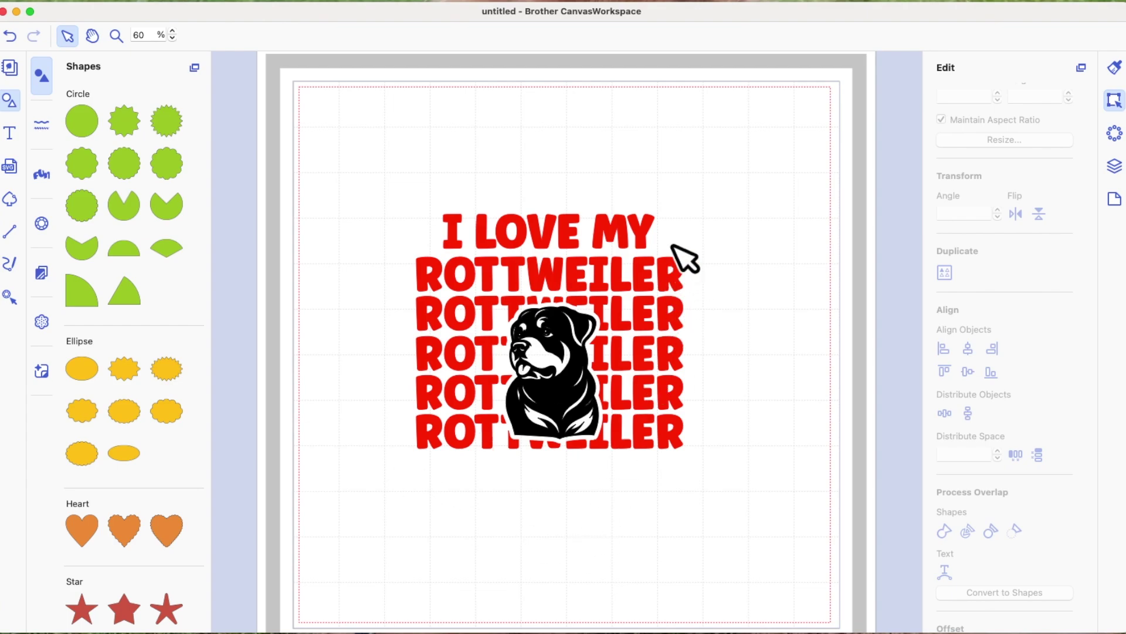
Separate the dog from the lettering and place it near the mat's lower-right corner.
mouse_move(578, 314)
mouse_down()
mouse_move(578, 327)
mouse_move(815, 469)
mouse_move(878, 462)
mouse_up()
drag(350, 153, 713, 463)
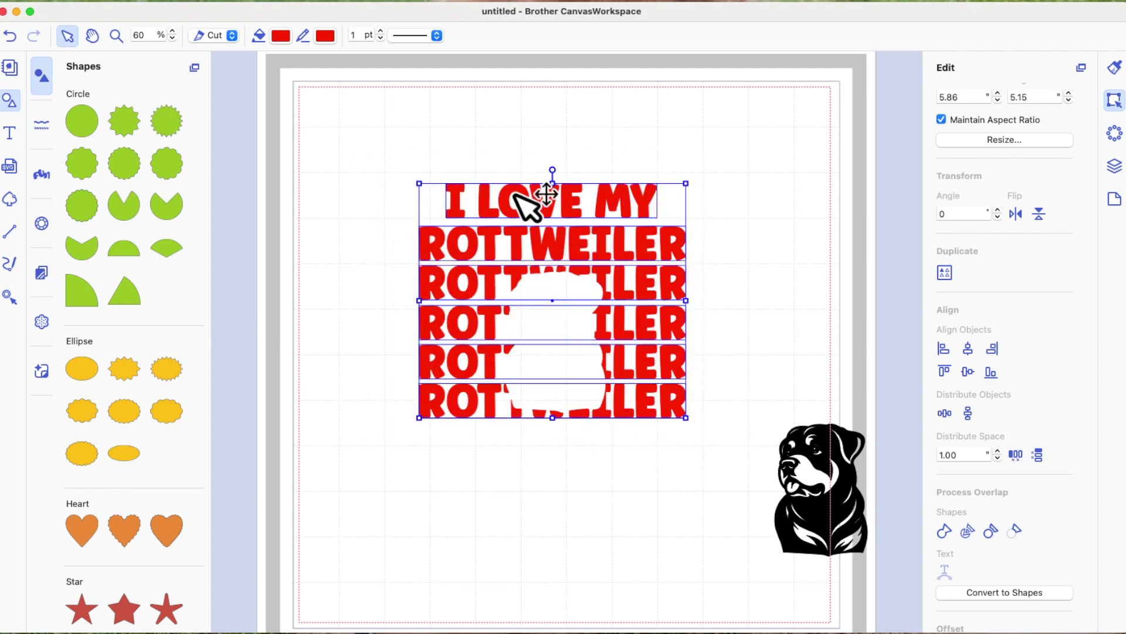
click(769, 217)
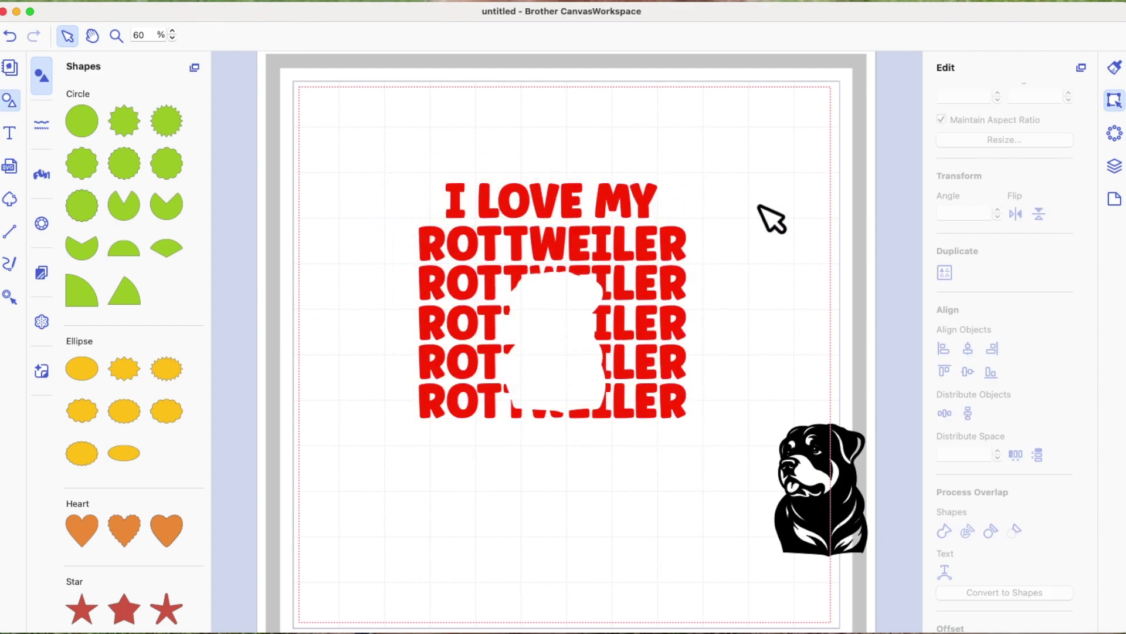
drag(824, 440, 796, 428)
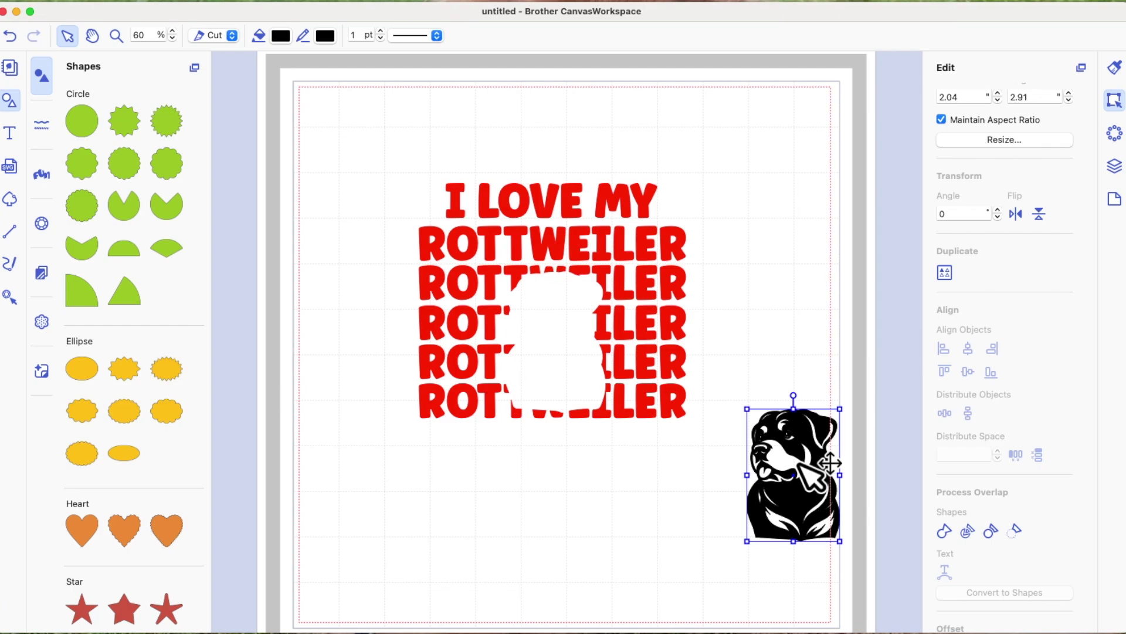
Group the six red text lines and mirror the group horizontally for cutting.
click(749, 233)
drag(378, 165, 722, 451)
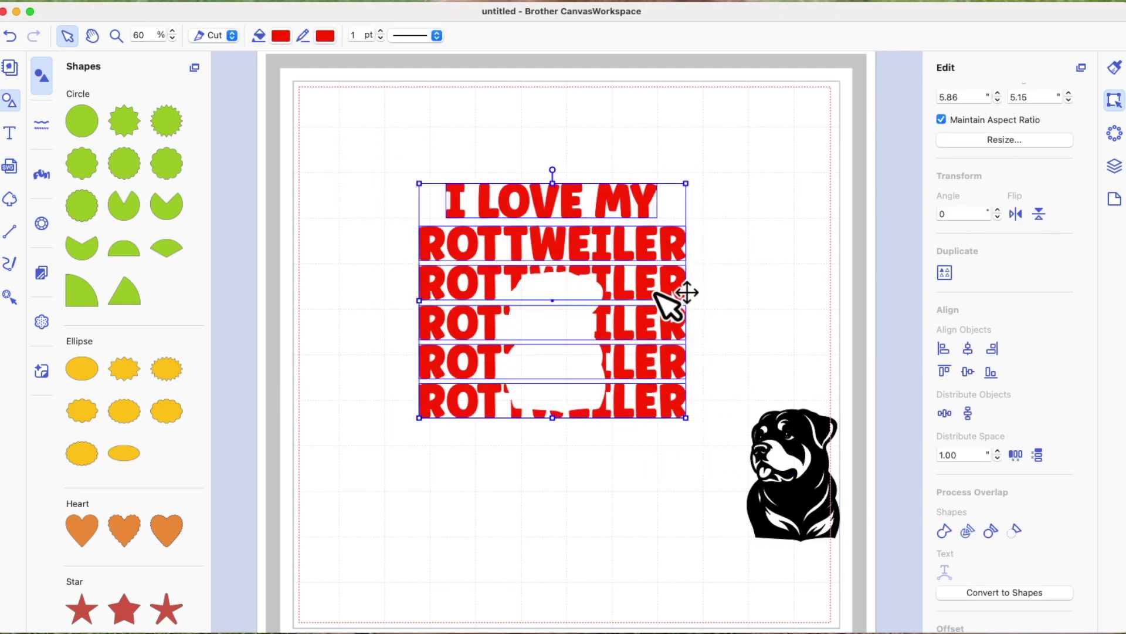
click(625, 258)
right_click(627, 256)
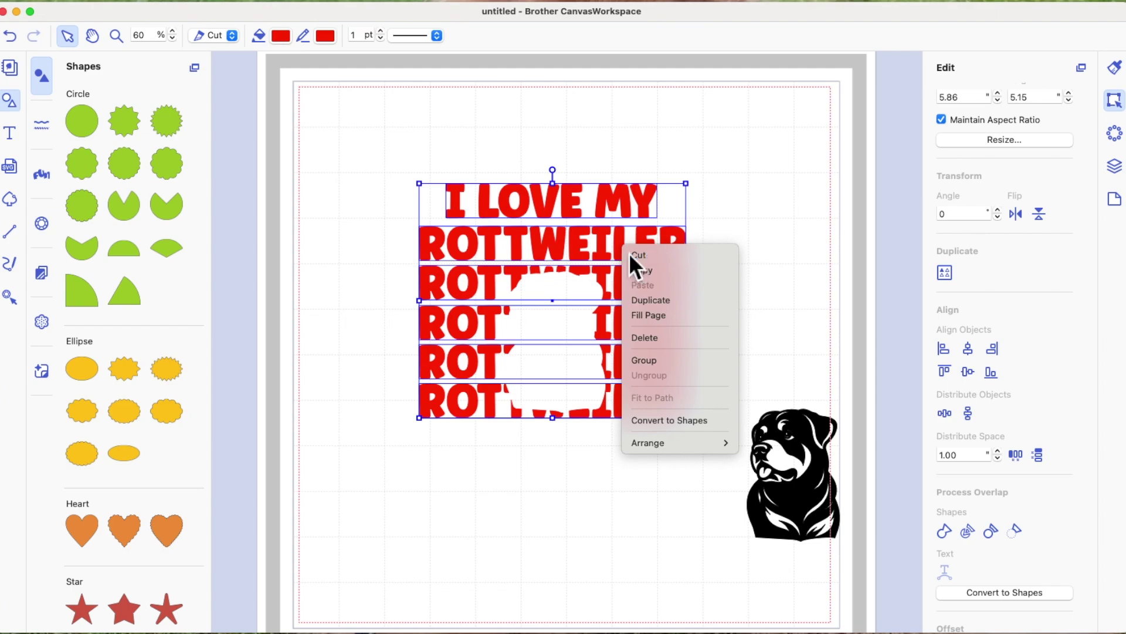
click(650, 361)
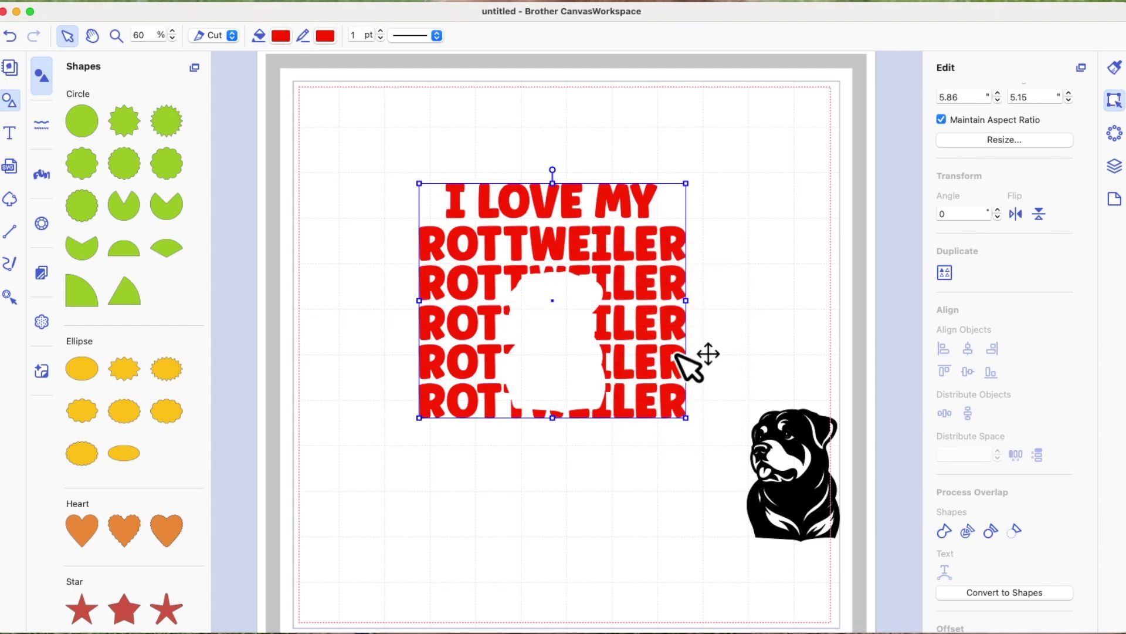
click(1017, 214)
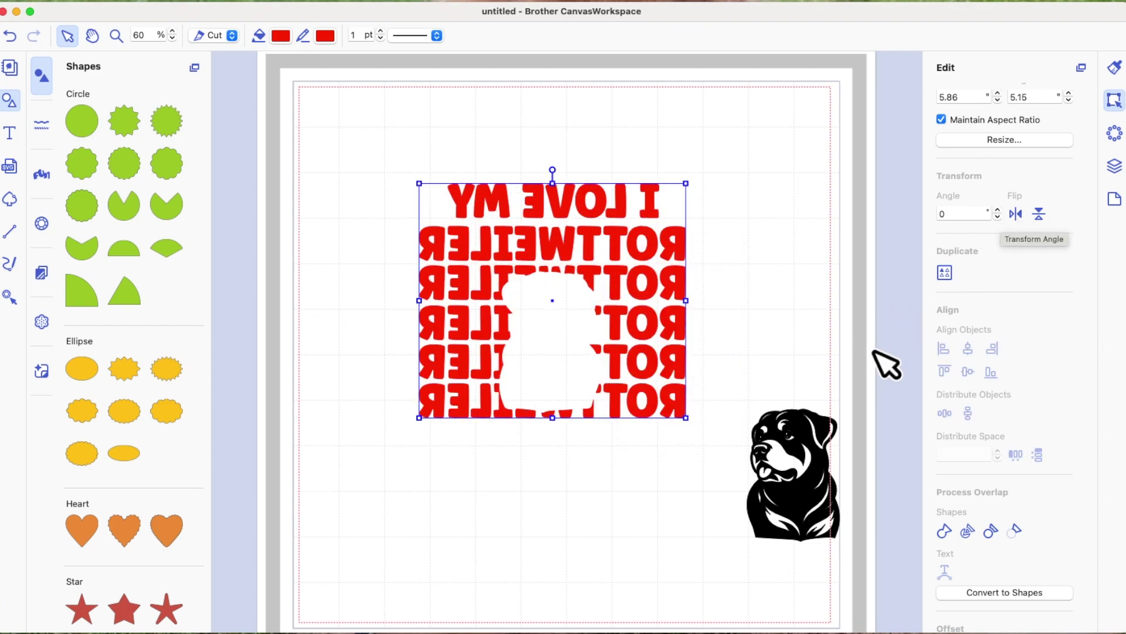
Mirror the dog horizontally and arrange the lettering in the mat's upper-left corner with the dog in the lower-left corner.
click(832, 452)
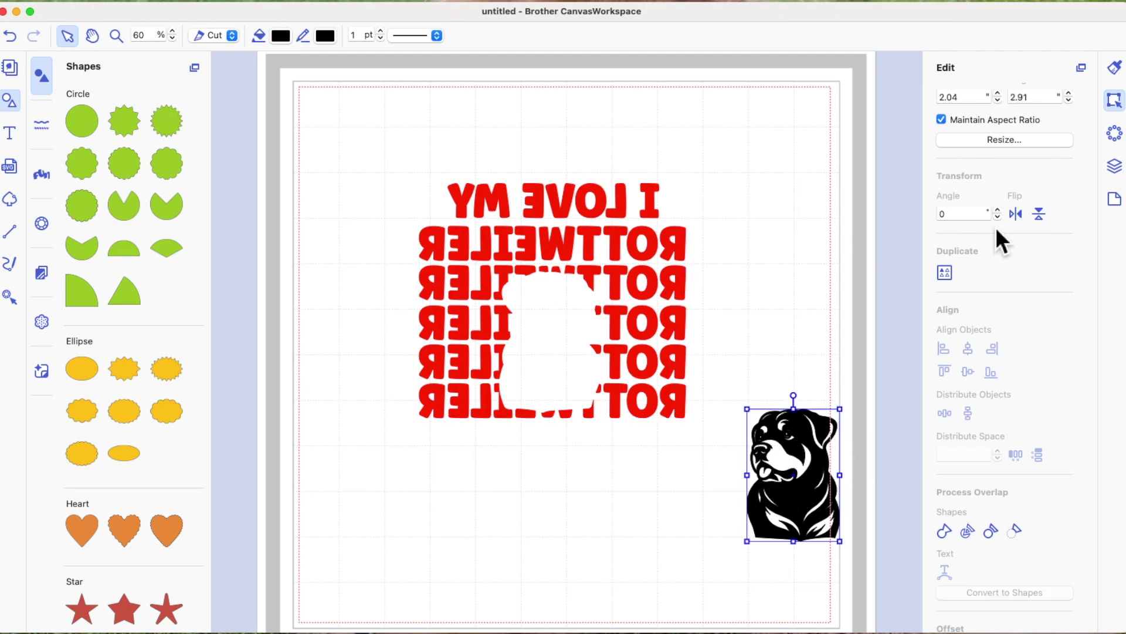
click(1017, 214)
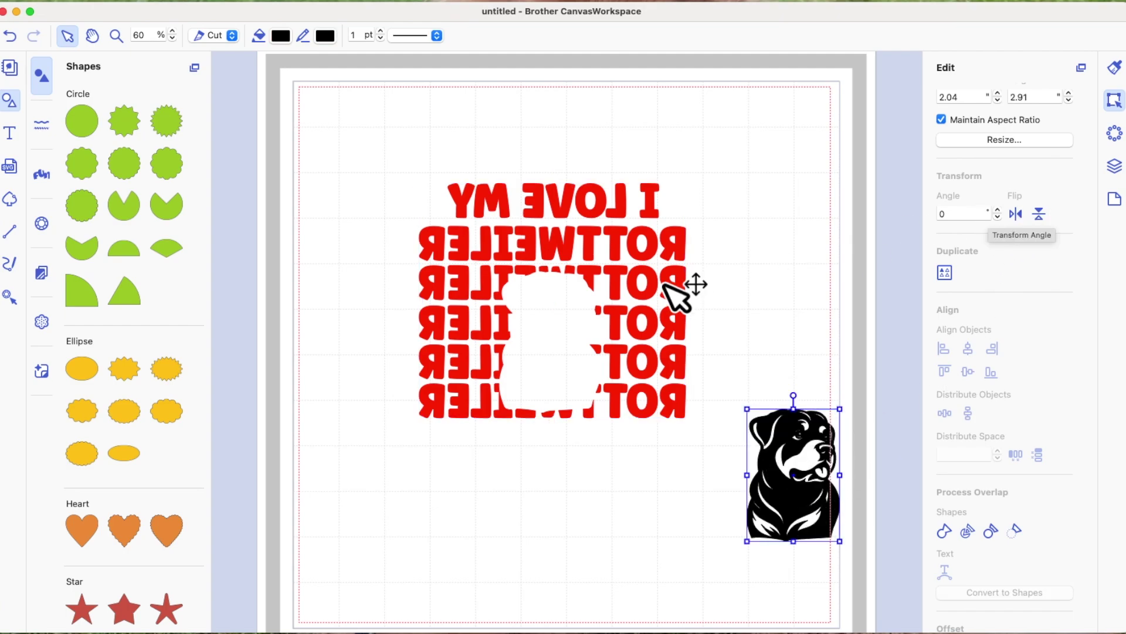
drag(676, 248, 570, 161)
drag(792, 513, 352, 576)
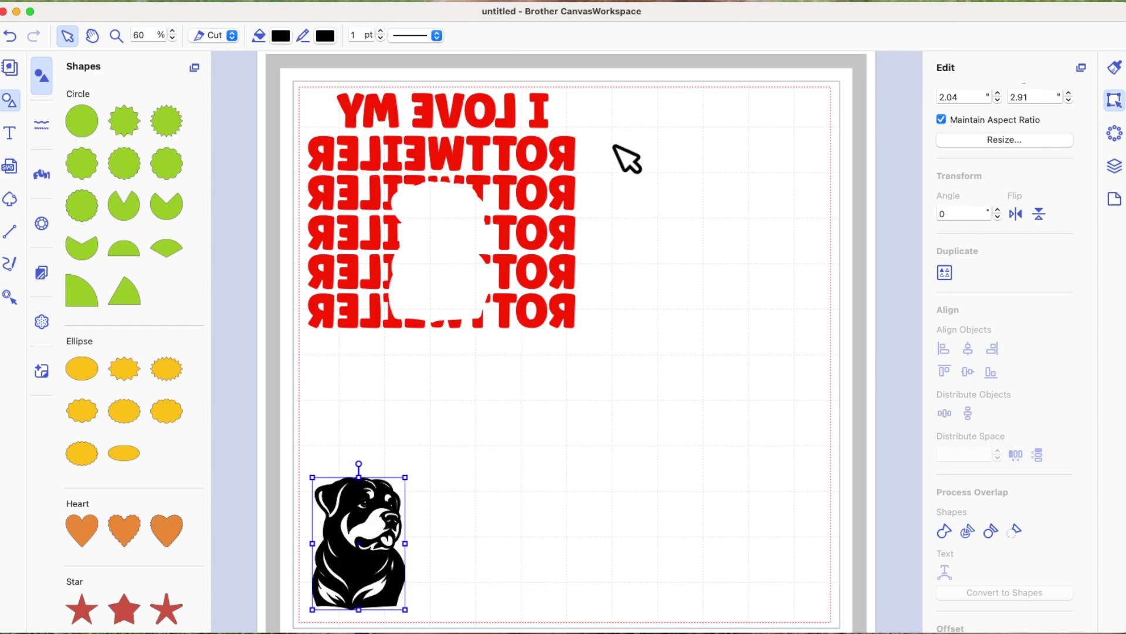
Flip the lettering and the dog together horizontally to restore their readable orientation.
drag(600, 566, 329, 124)
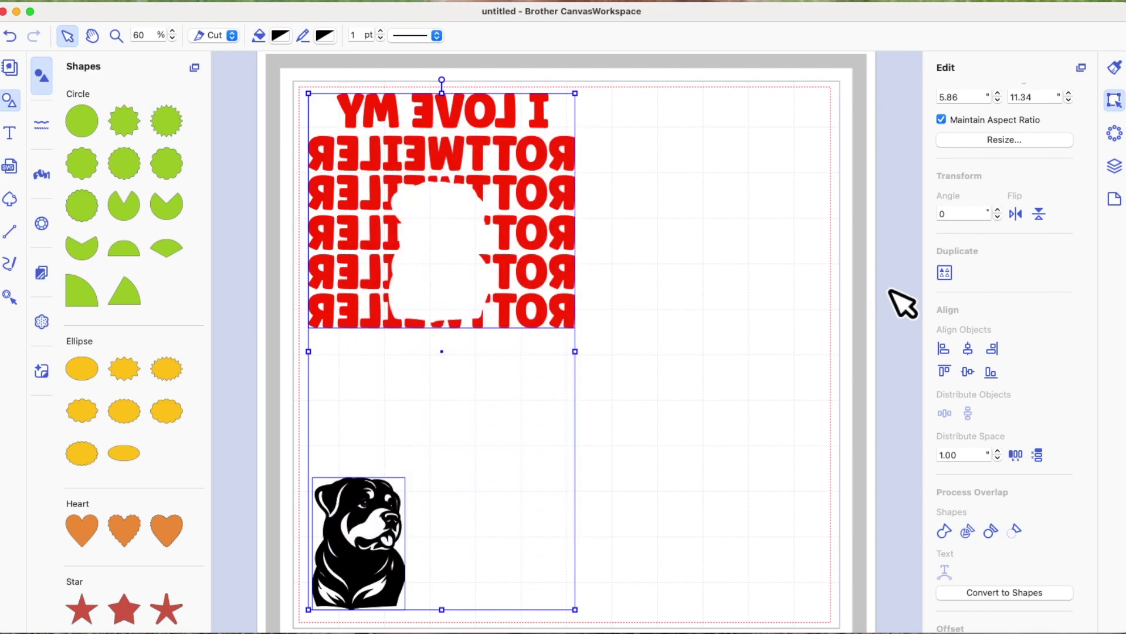
click(1017, 215)
click(735, 336)
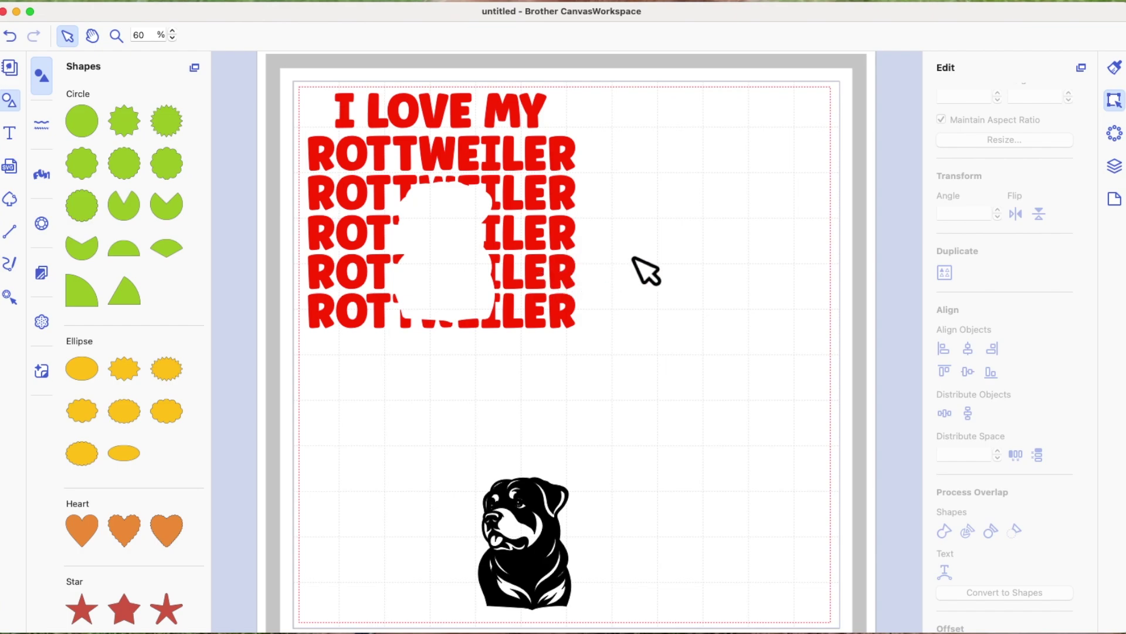
Place the dog inside the dog-shaped opening in the lettering and nudge it slightly so it fits evenly.
click(548, 544)
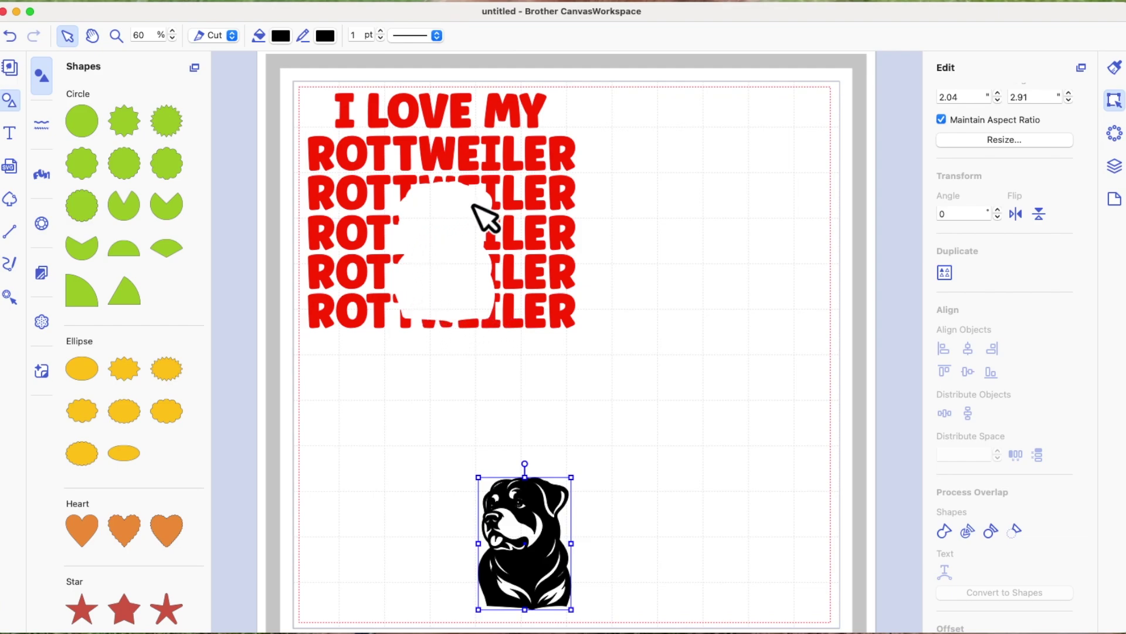
drag(540, 510, 464, 222)
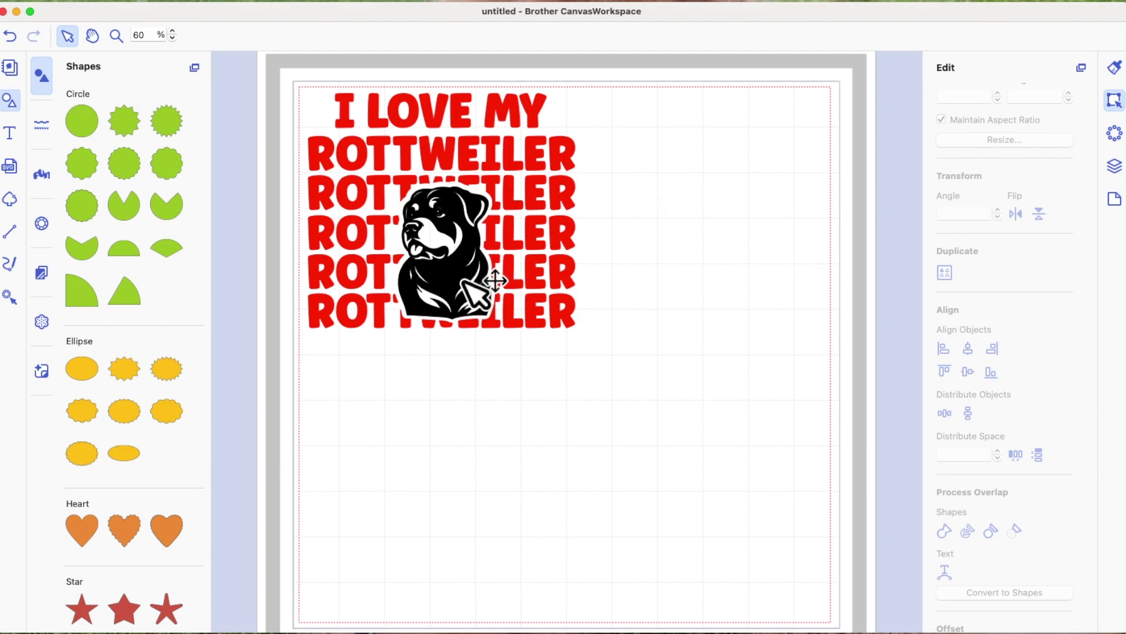
click(493, 270)
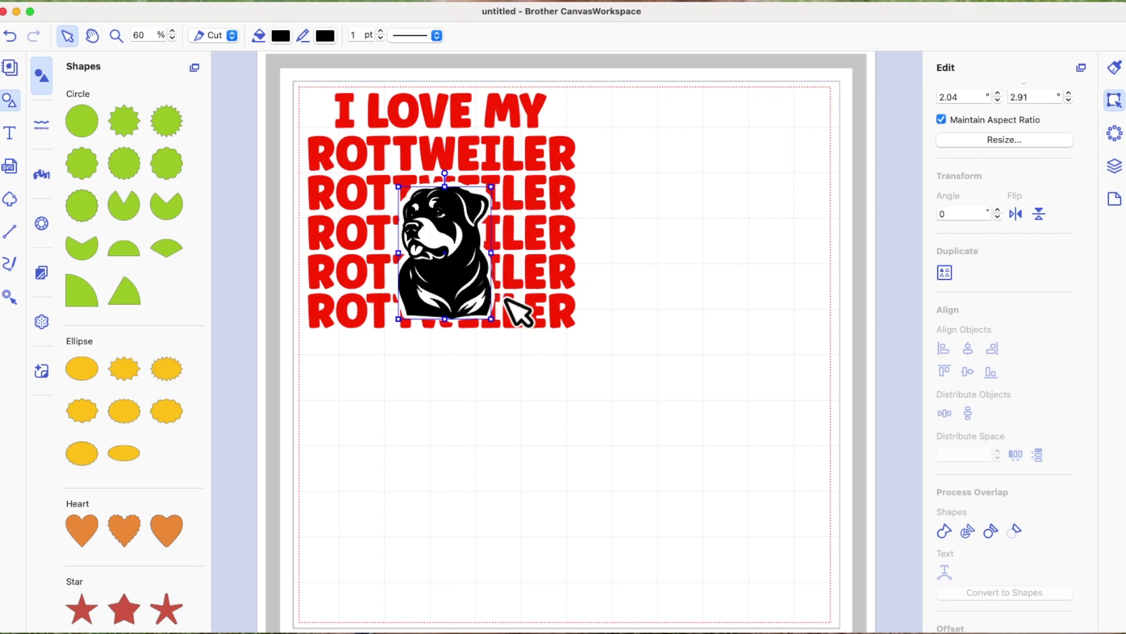
click(700, 293)
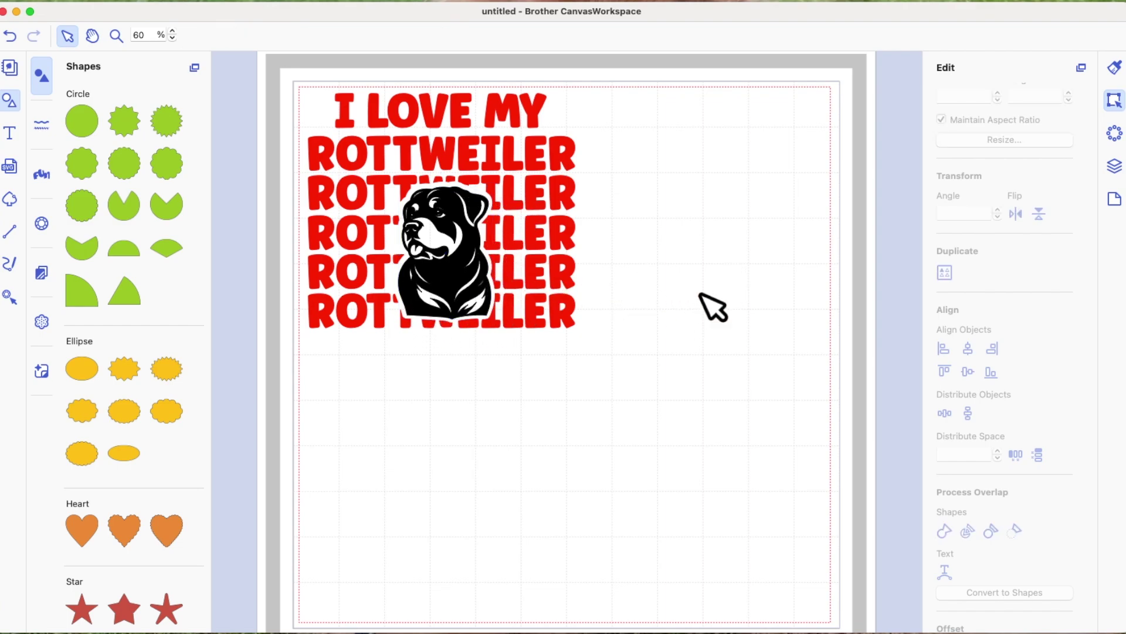
click(471, 244)
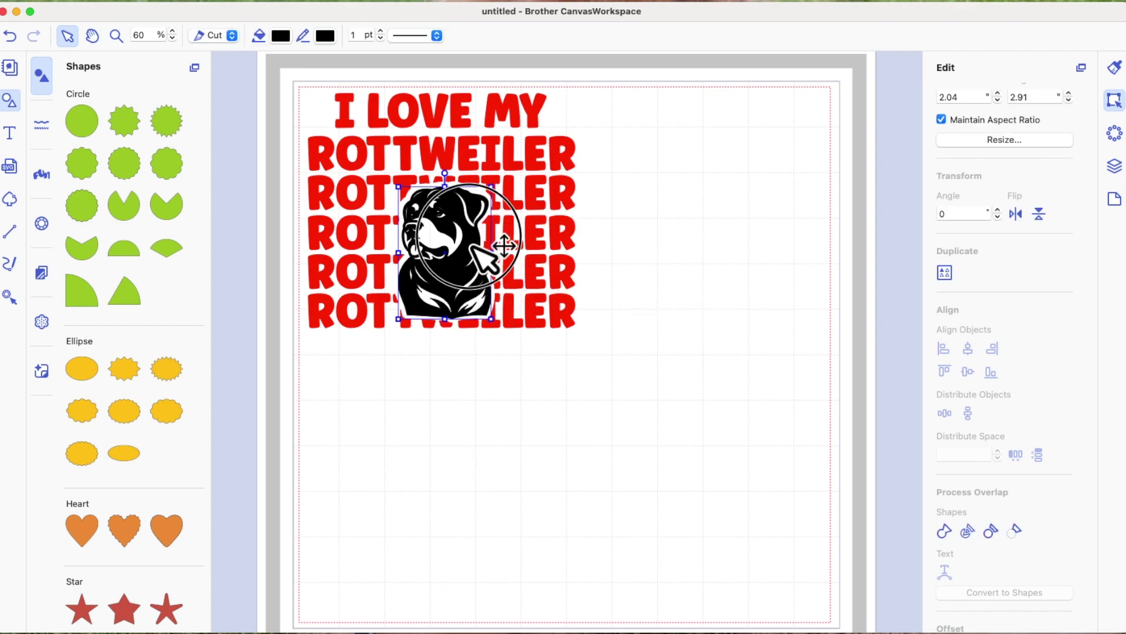
drag(474, 244, 474, 243)
click(691, 265)
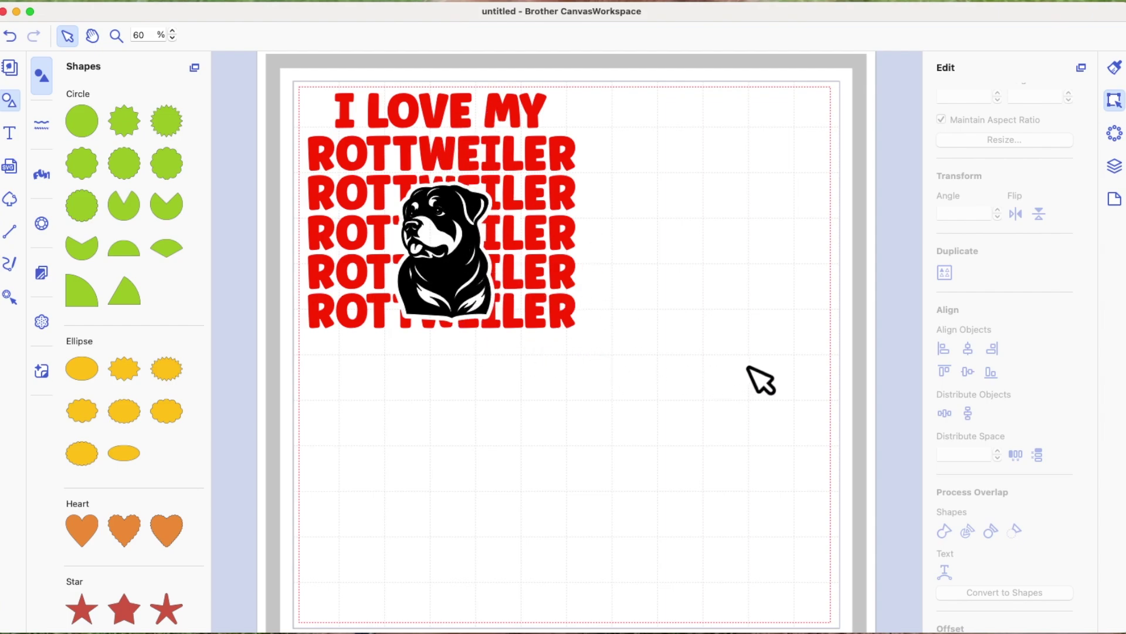
click(574, 332)
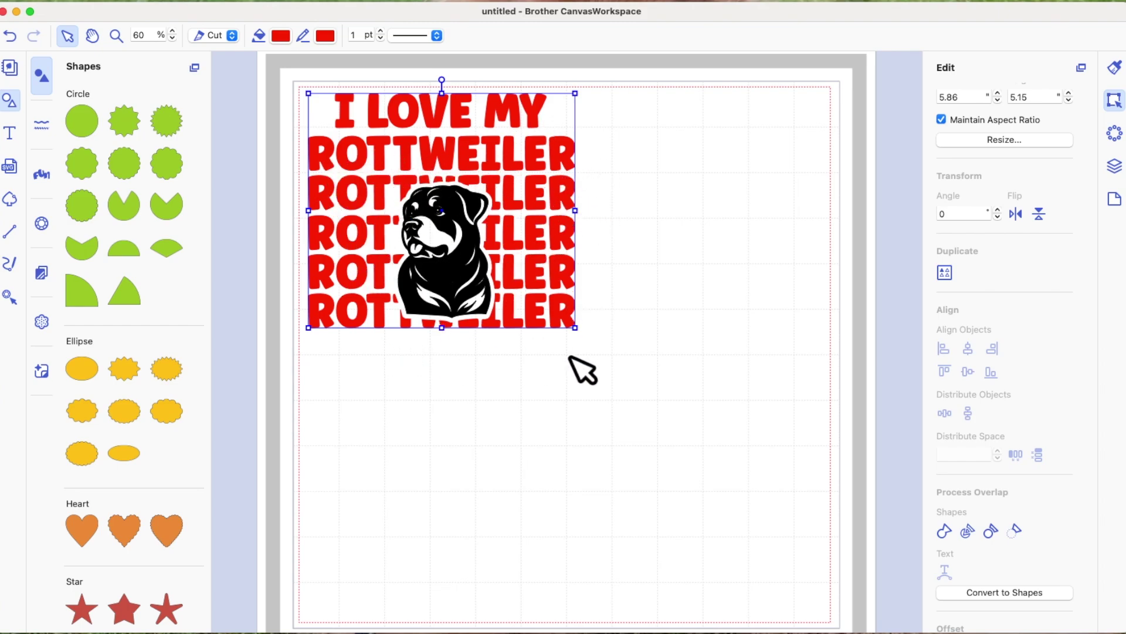
click(634, 288)
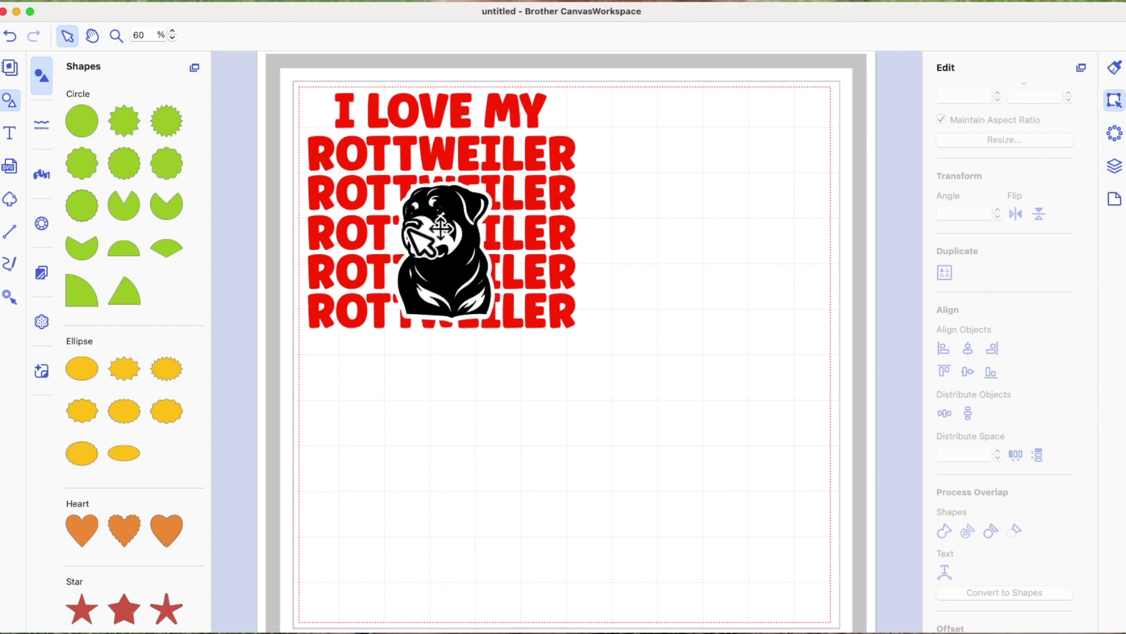